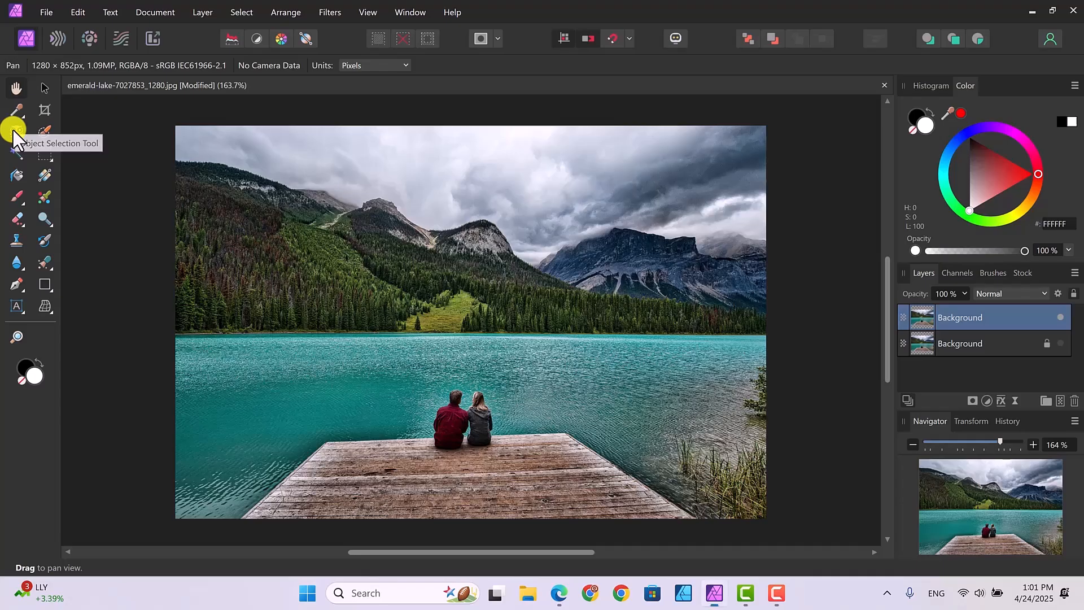
# Delete the cloudy sky from the top Background layer using the Object Selection Tool, and deselect it
pyautogui.click(12, 130)
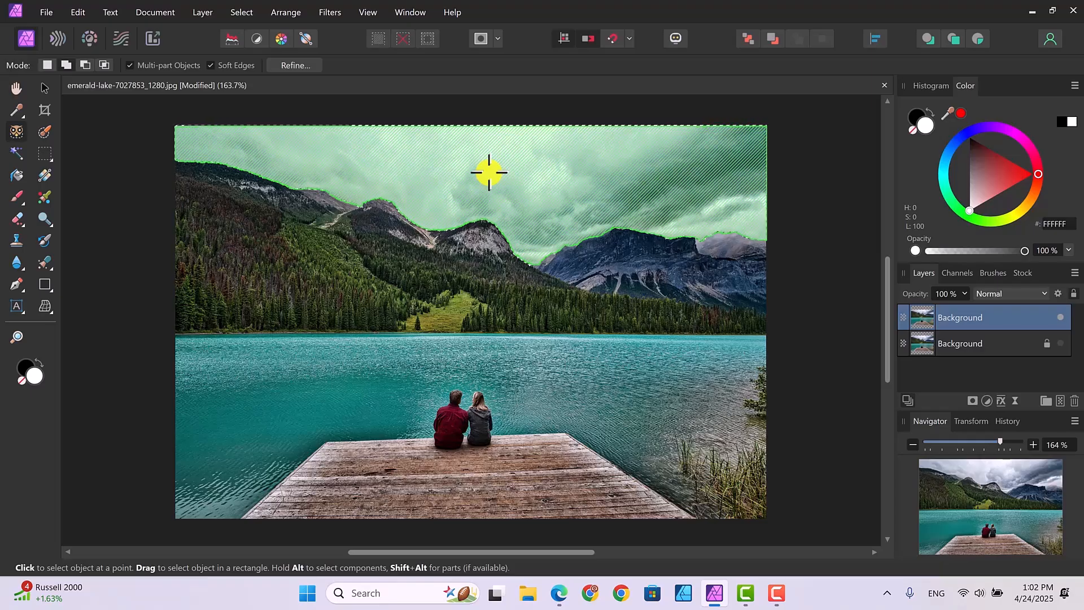
pyautogui.press('Delete')
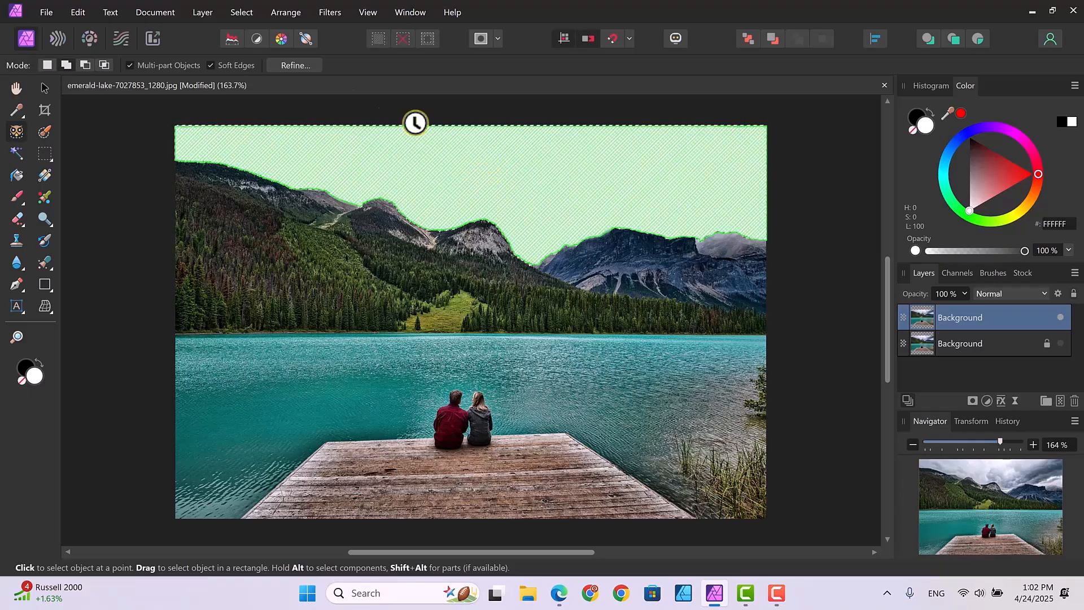
pyautogui.hotkey('ctrl', 'd')
pyautogui.click(41, 86)
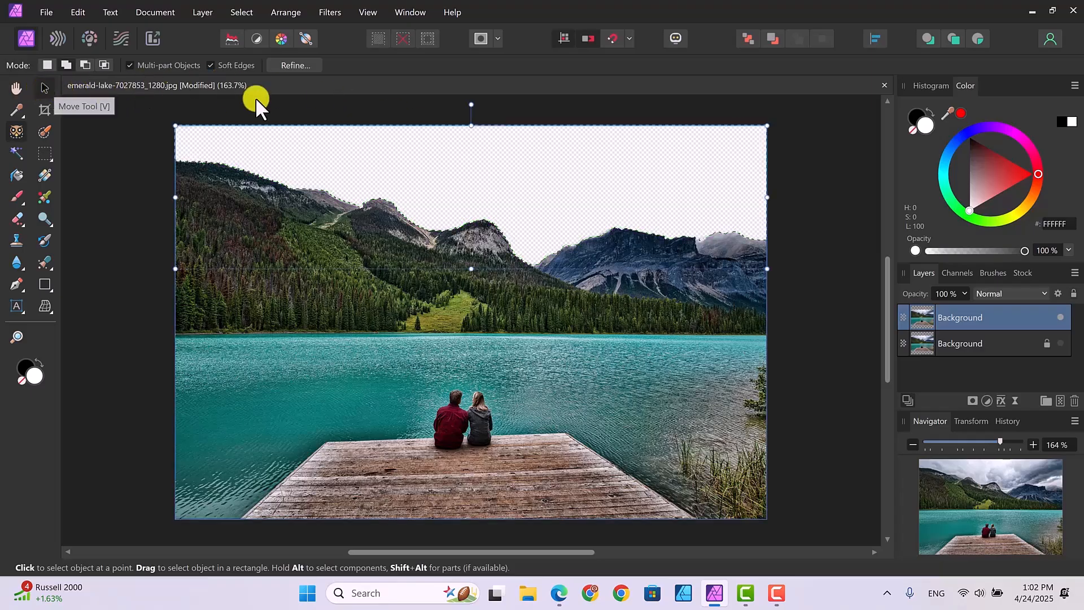
pyautogui.click(239, 13)
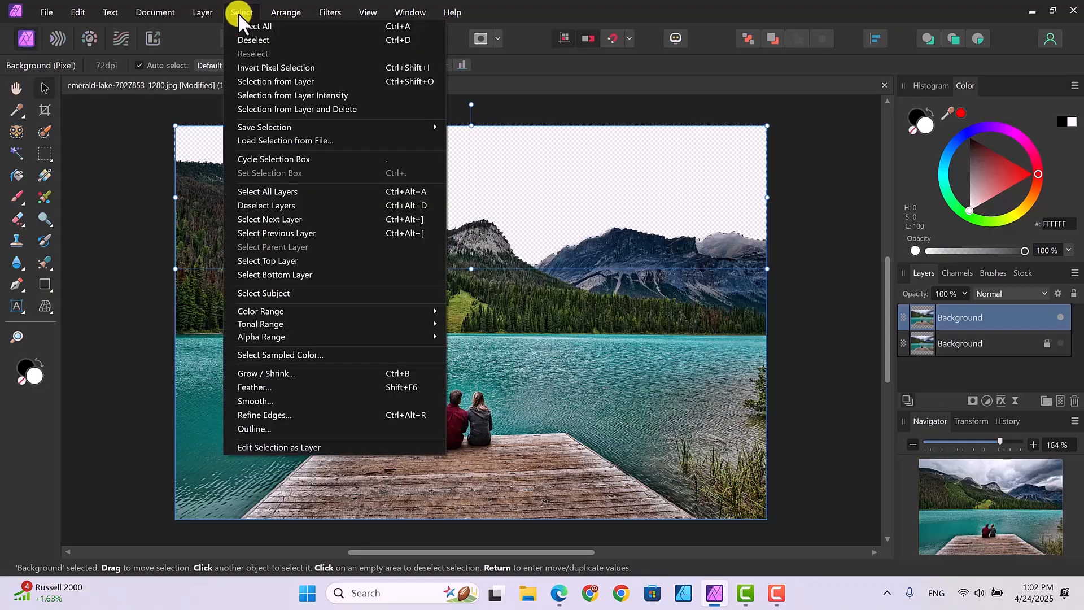
pyautogui.click(255, 39)
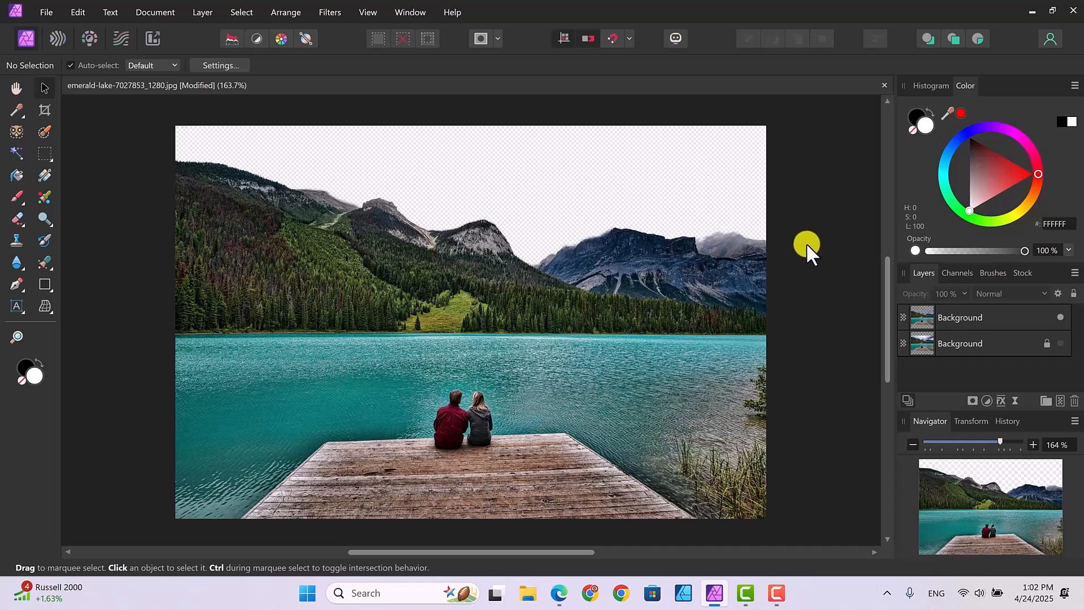
# Place the road8 image above the top Background layer, sized to cover the whole lake photo at about 103% scale
pyautogui.click(974, 307)
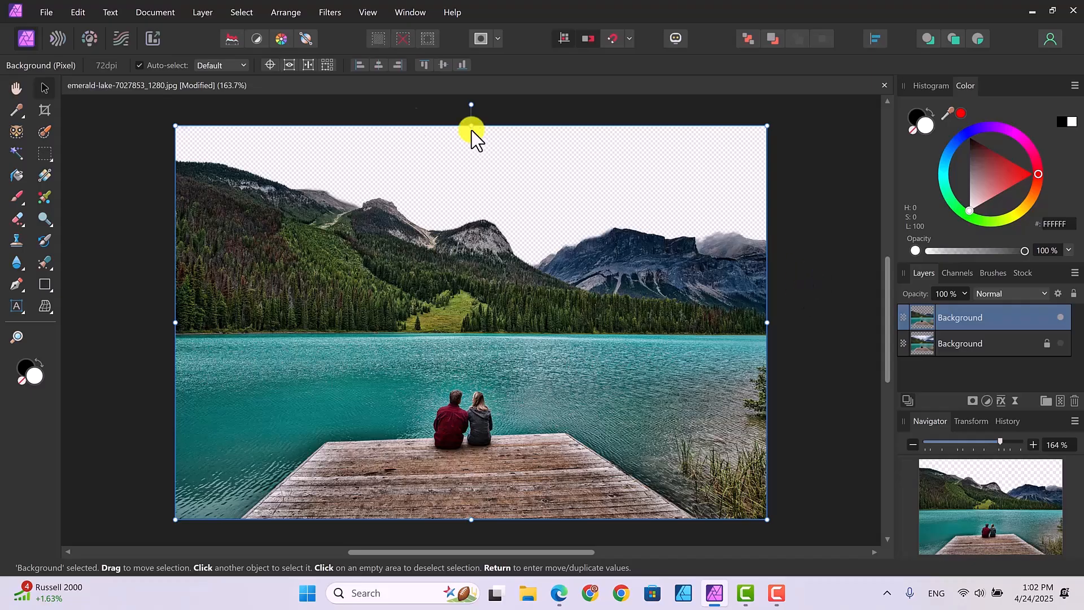
pyautogui.click(44, 12)
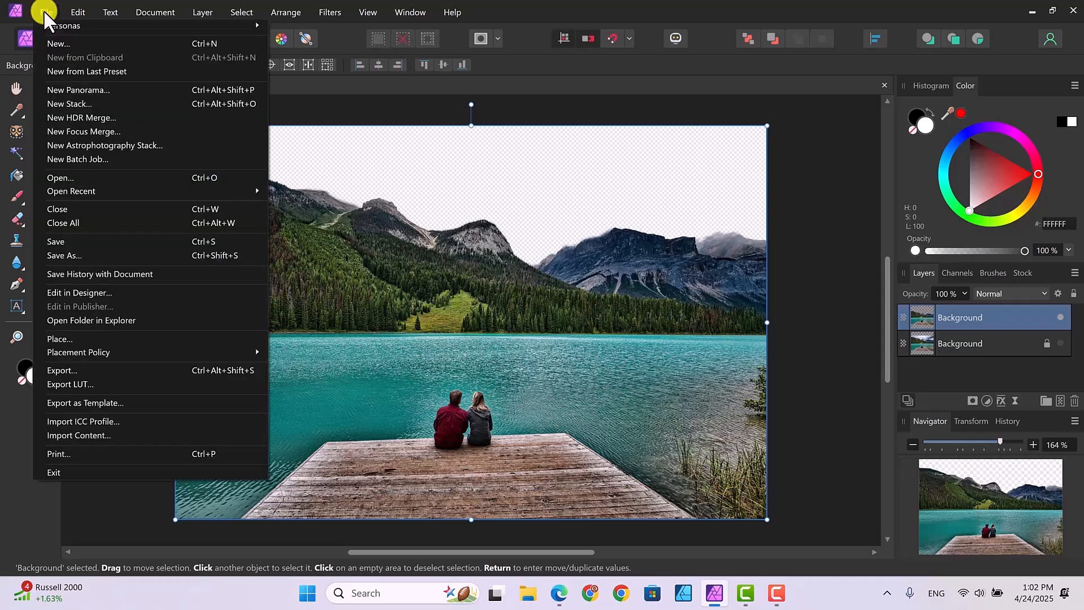
pyautogui.click(61, 337)
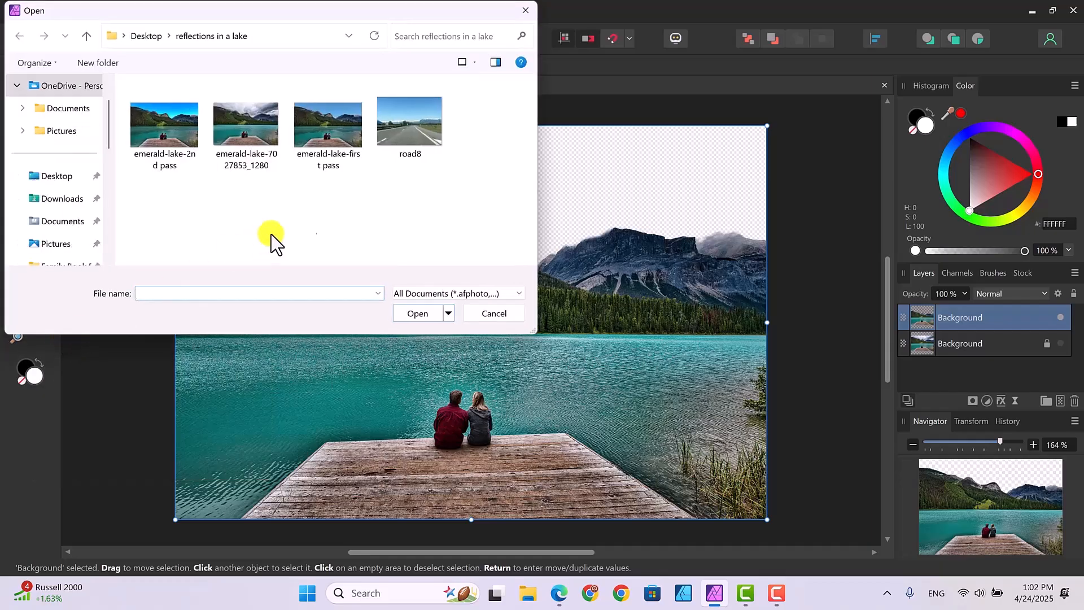
pyautogui.click(408, 114)
pyautogui.click(420, 317)
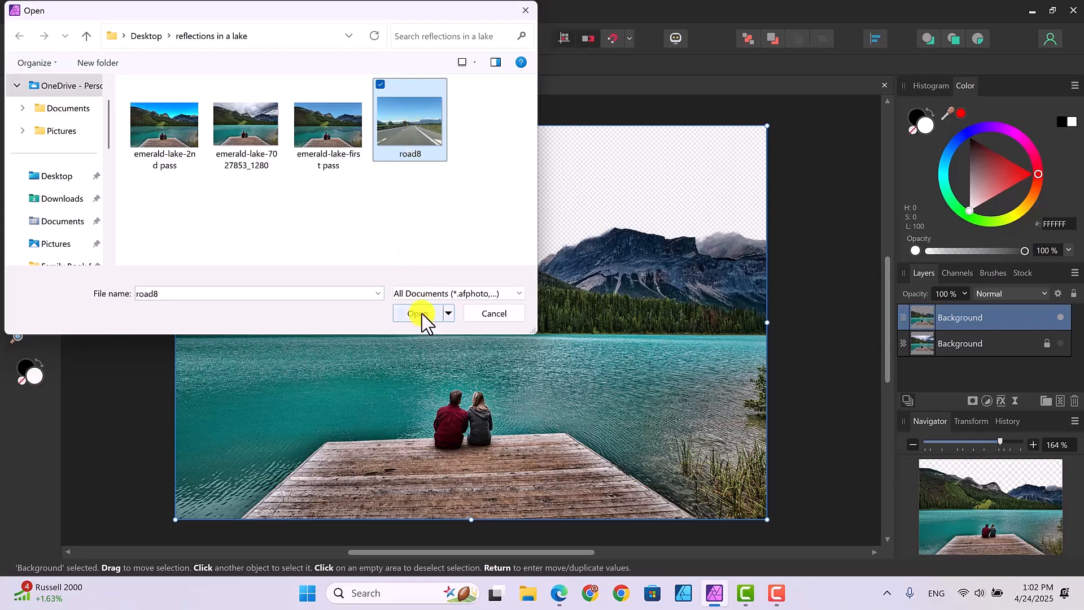
pyautogui.click(422, 313)
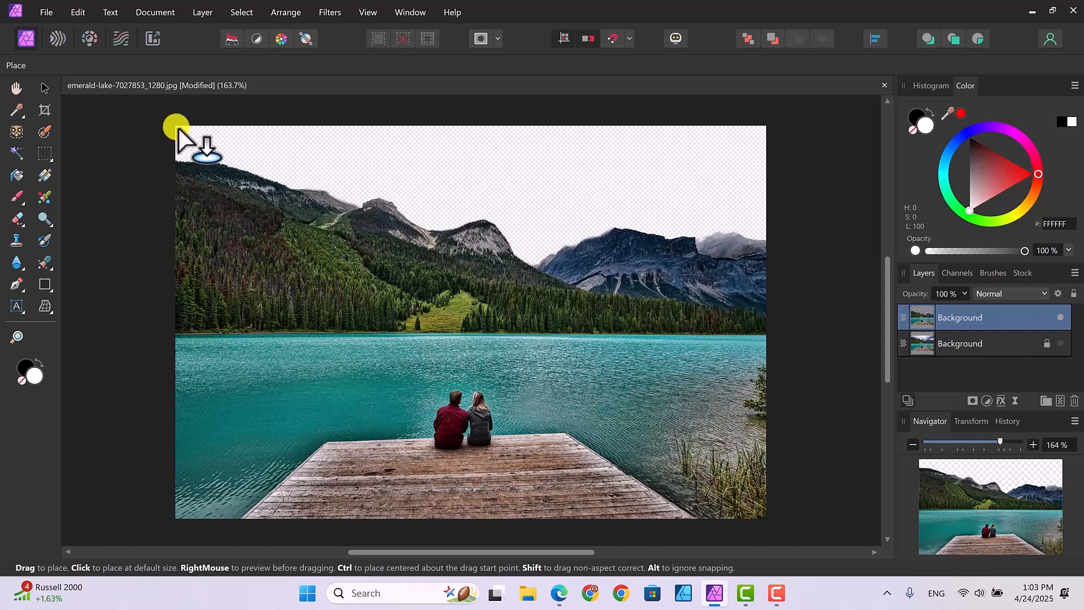
pyautogui.moveTo(176, 128); pyautogui.dragTo(804, 517)
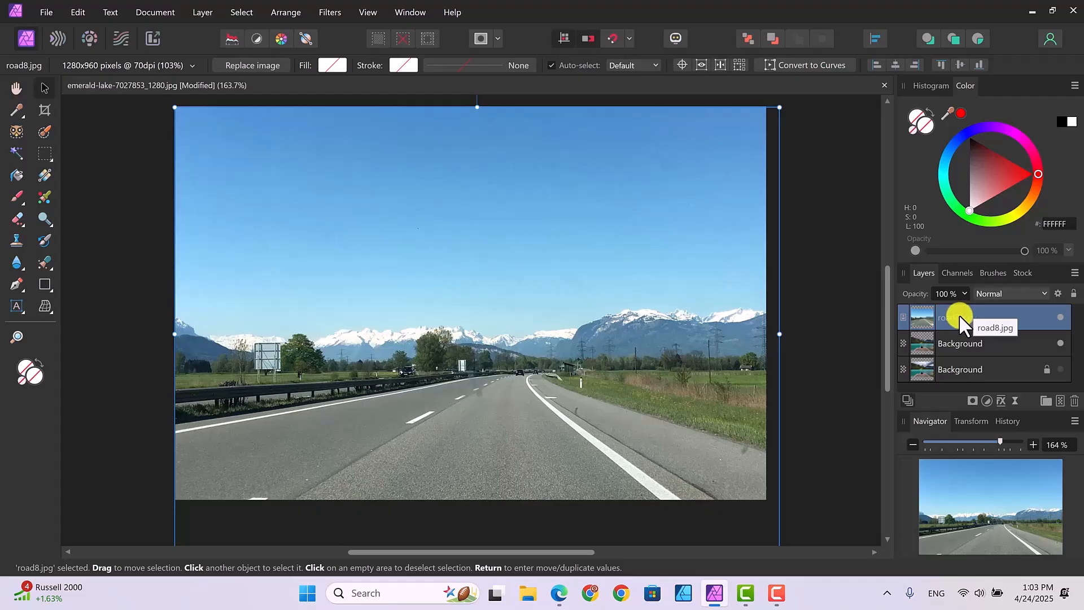
# Move the road8 layer beneath the cut-out Background layer and rename it "sky"
pyautogui.moveTo(959, 314); pyautogui.dragTo(964, 351)
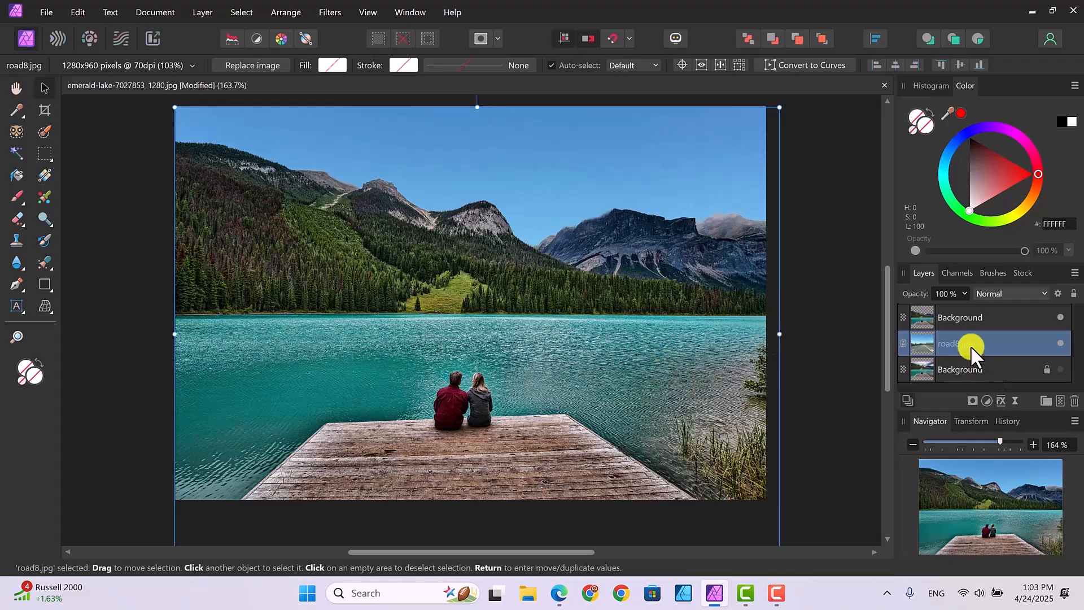
pyautogui.doubleClick(951, 344)
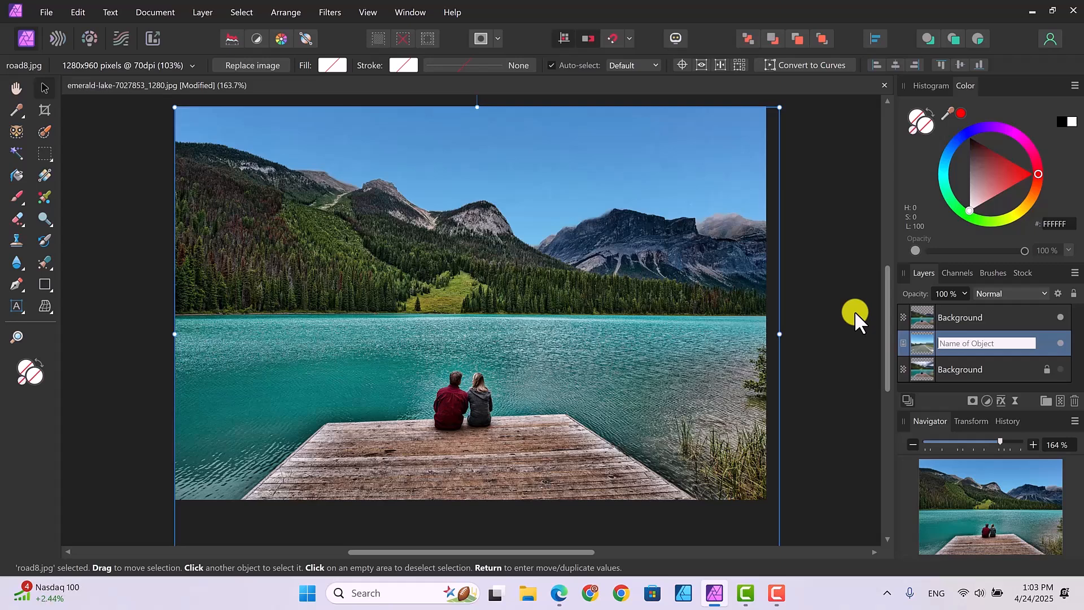
pyautogui.write('sky')
pyautogui.press('Return')
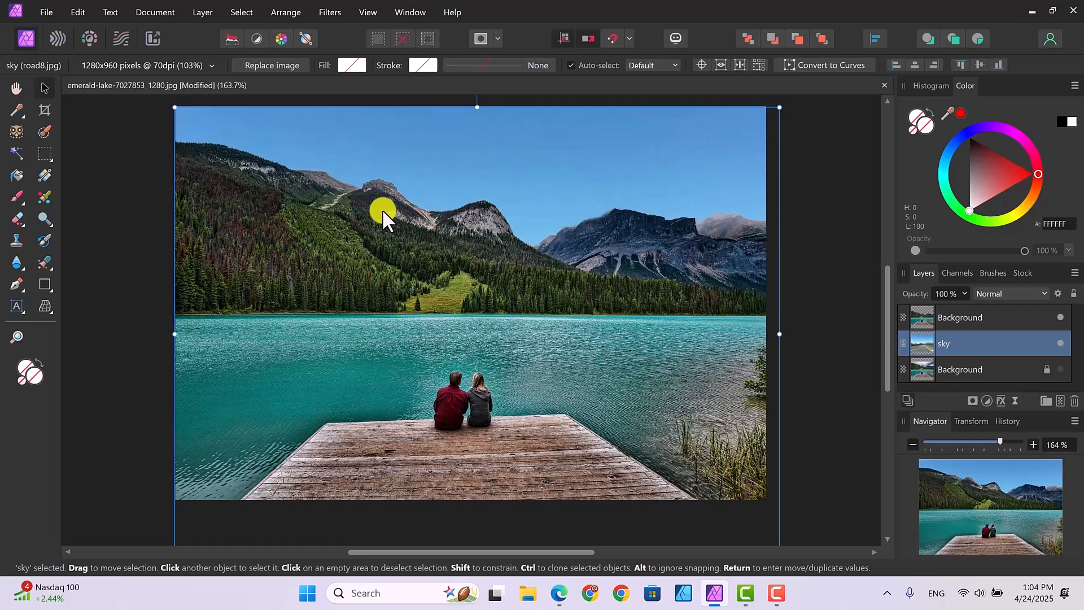
# Select the mountains and forest above the waterline on the top Background layer with a 160 px Selection Brush
pyautogui.click(393, 254)
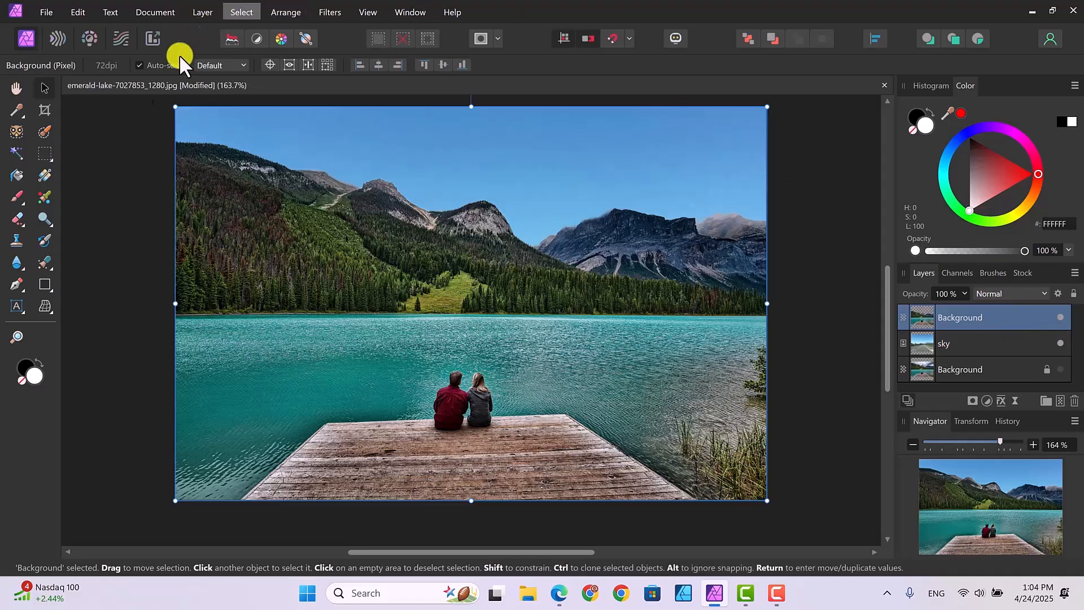
pyautogui.click(41, 131)
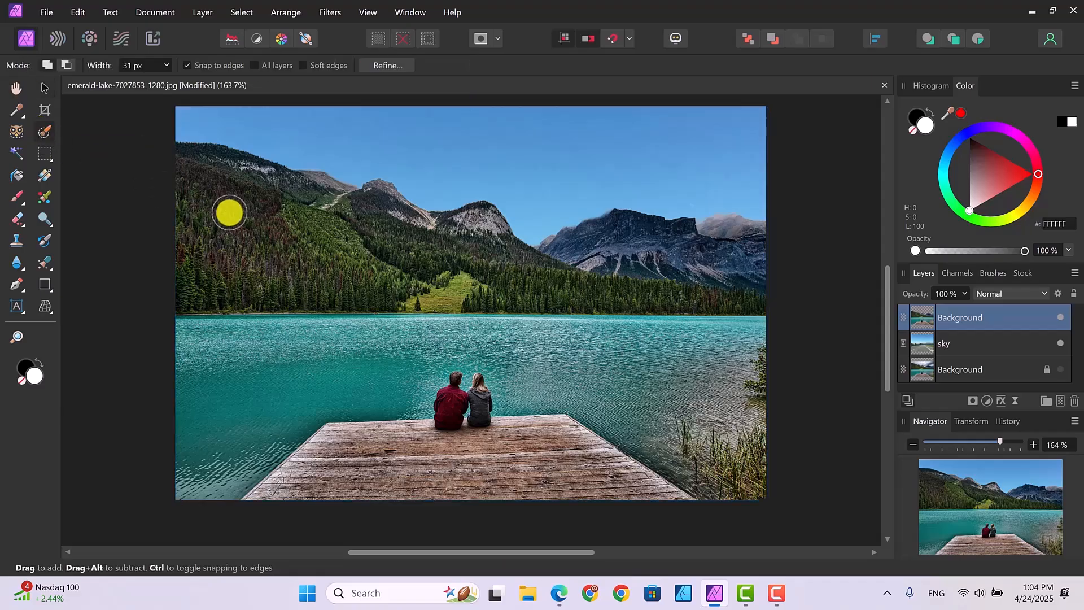
pyautogui.press('[')
pyautogui.press(']')
pyautogui.press(']')
pyautogui.press(']')
pyautogui.press(']')
pyautogui.press(']')
pyautogui.press(']')
pyautogui.press(']')
pyautogui.press(']')
pyautogui.press(']')
pyautogui.press(']')
pyautogui.press(']')
pyautogui.press(']')
pyautogui.press(']')
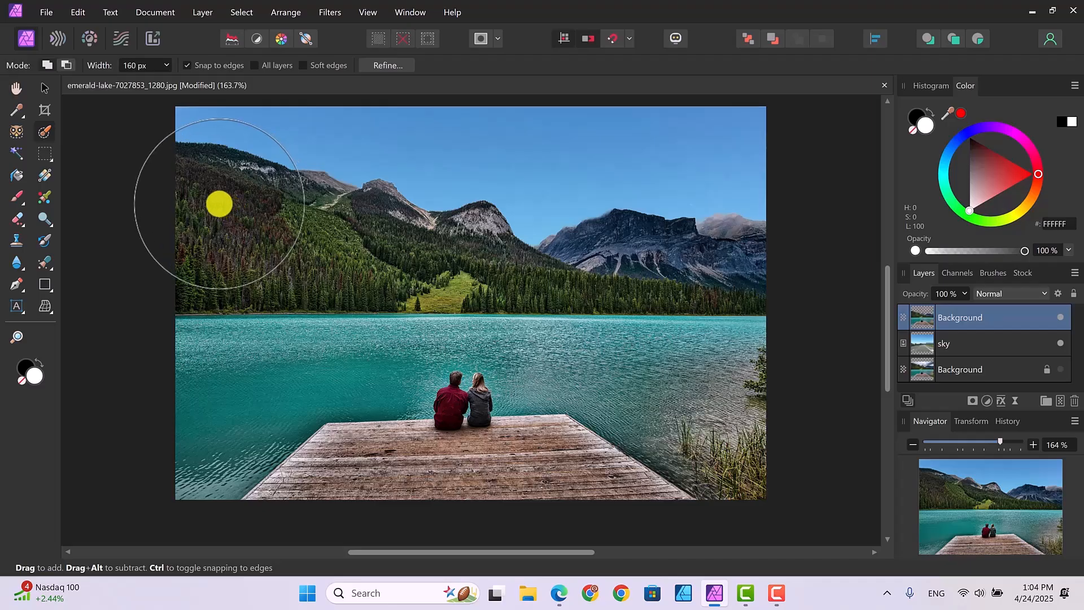
pyautogui.moveTo(226, 208)
pyautogui.mouseDown()
pyautogui.moveTo(378, 271)
pyautogui.moveTo(374, 262)
pyautogui.moveTo(466, 269)
pyautogui.moveTo(545, 286)
pyautogui.moveTo(628, 264)
pyautogui.mouseUp()
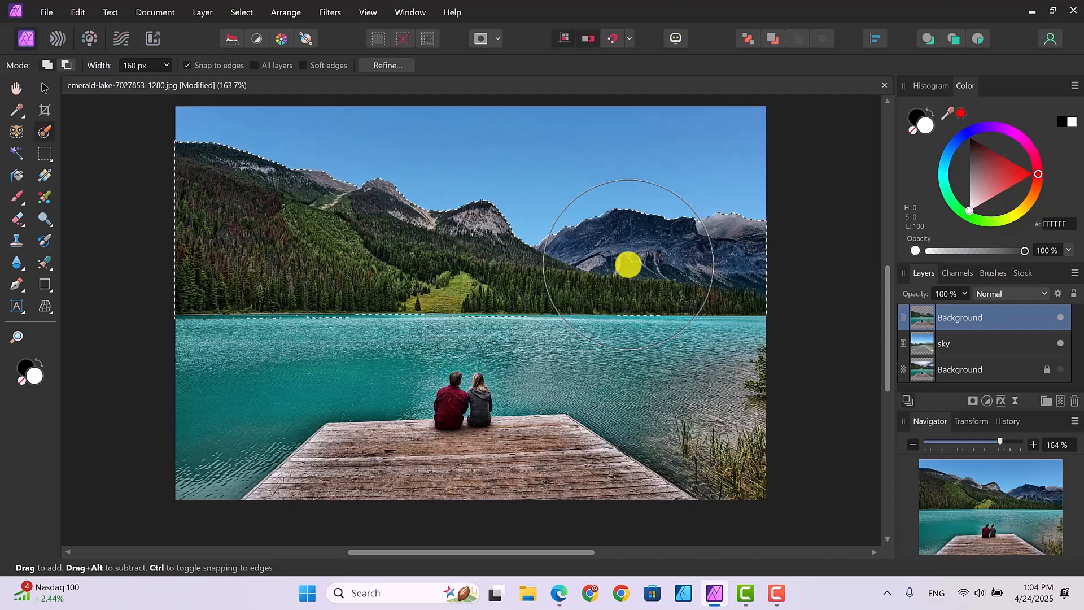
pyautogui.moveTo(356, 197)
pyautogui.mouseDown()
pyautogui.moveTo(315, 199)
pyautogui.moveTo(353, 219)
pyautogui.mouseUp()
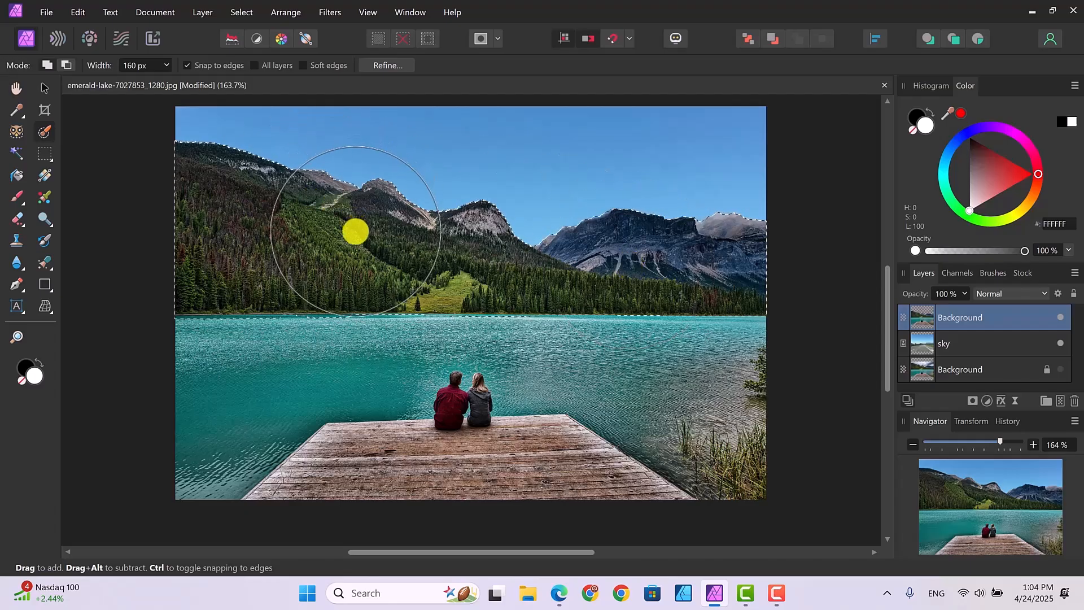
# Set the Selection Brush to a 36 px width in Subtract mode, keeping the mountain selection active
pyautogui.press('[')
pyautogui.press('[')
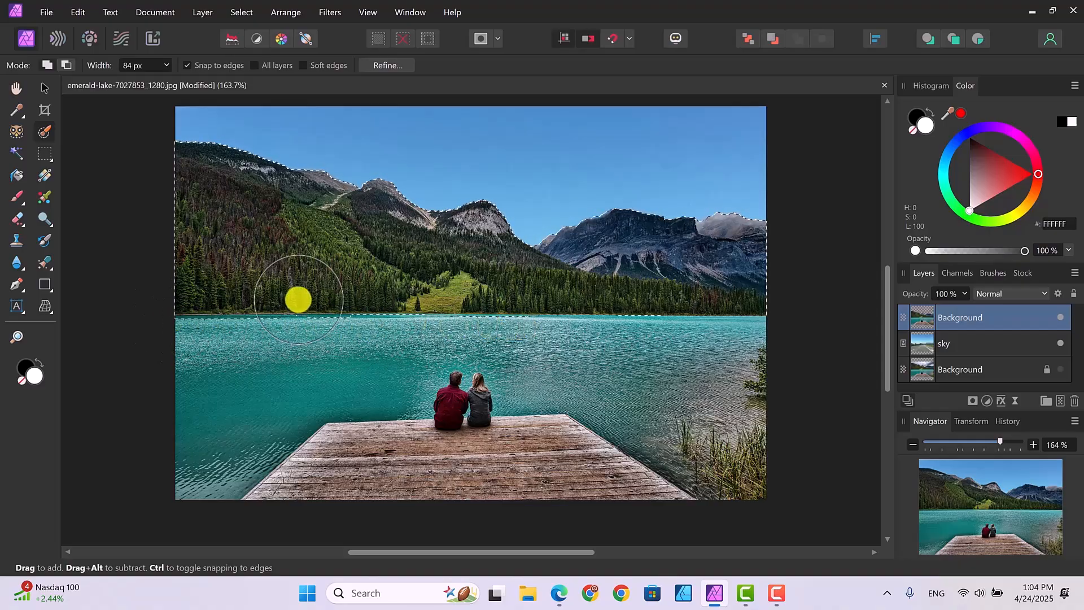
pyautogui.press(']')
pyautogui.press('[')
pyautogui.press('[')
pyautogui.press('[')
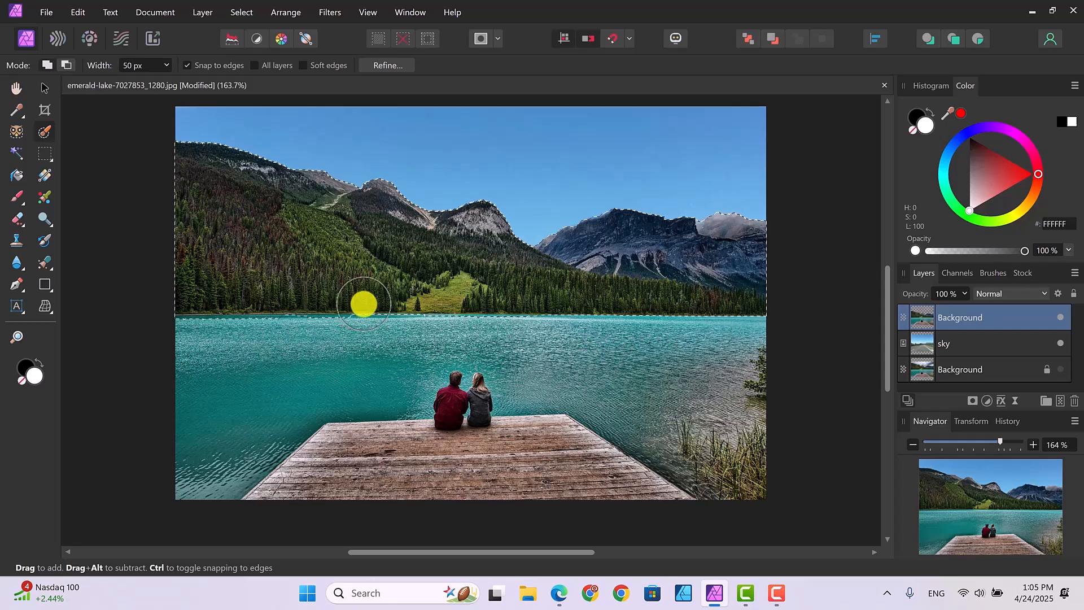
pyautogui.press('[')
pyautogui.press('[')
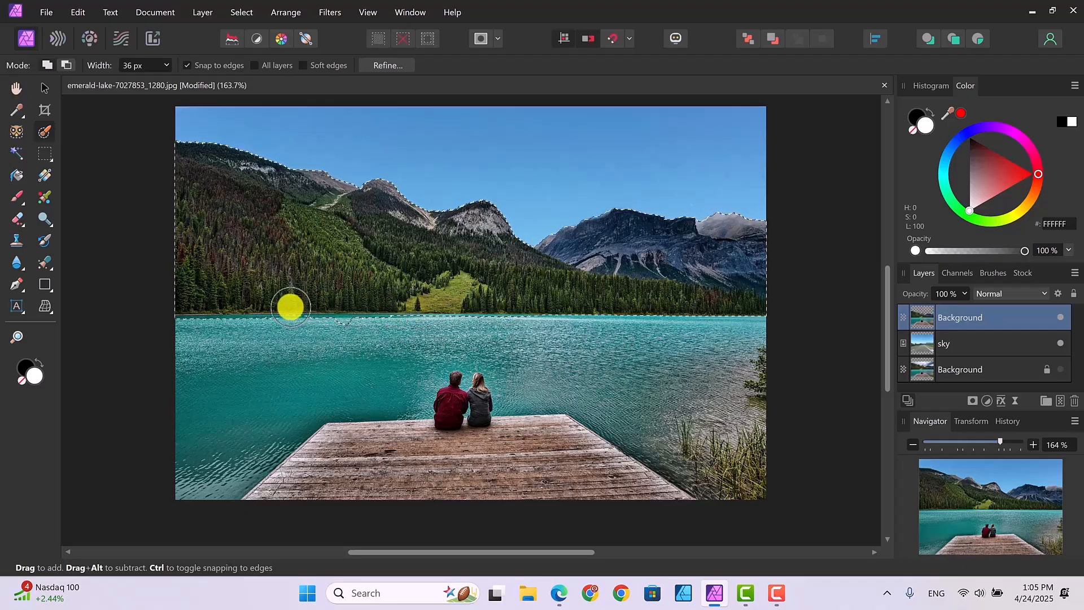
pyautogui.click(66, 65)
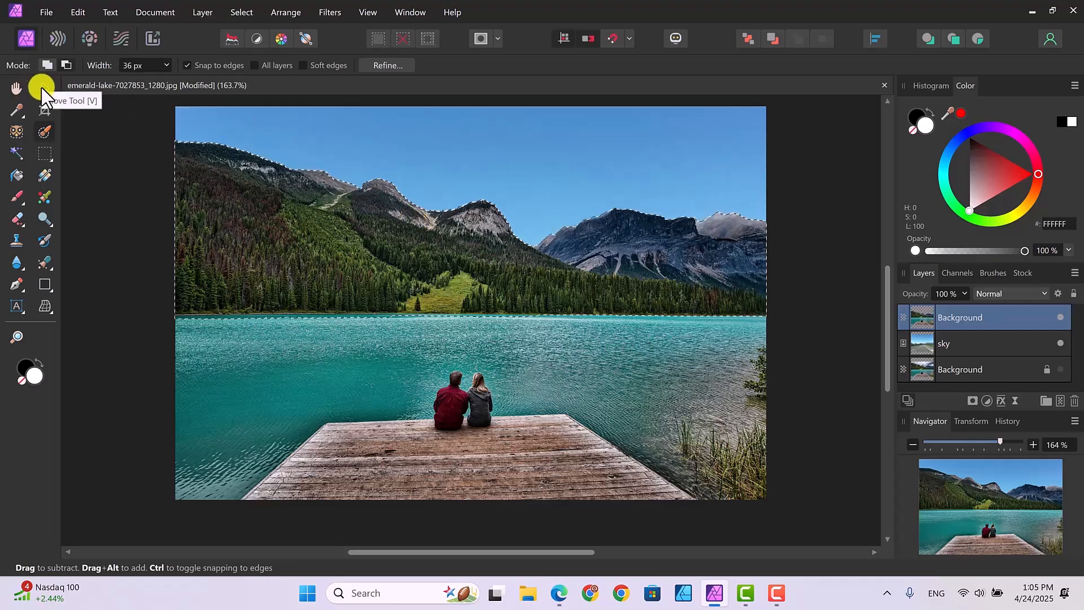
pyautogui.click(41, 88)
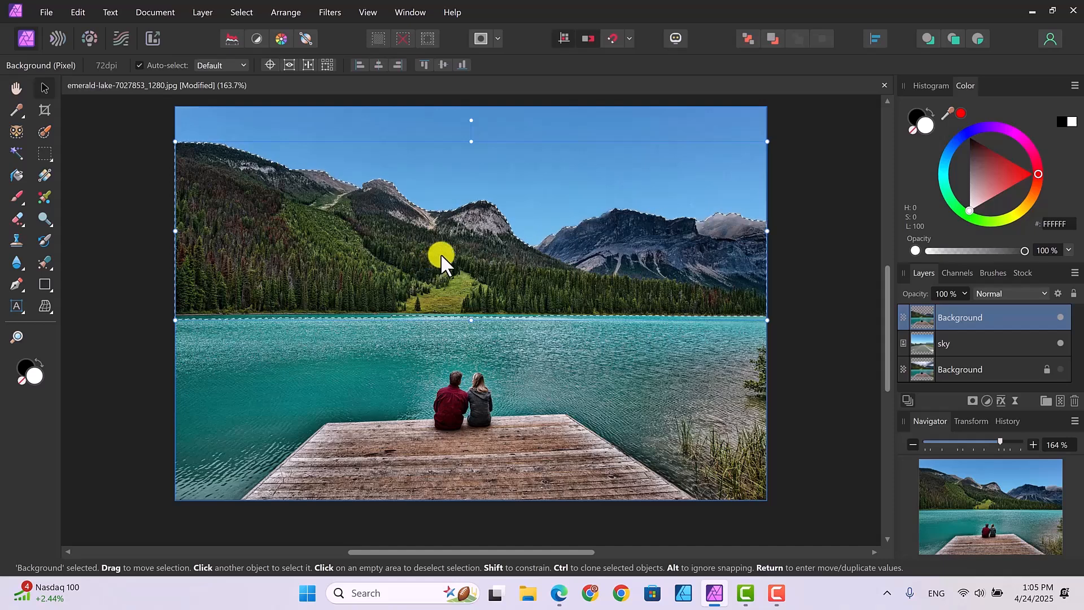
pyautogui.click(46, 131)
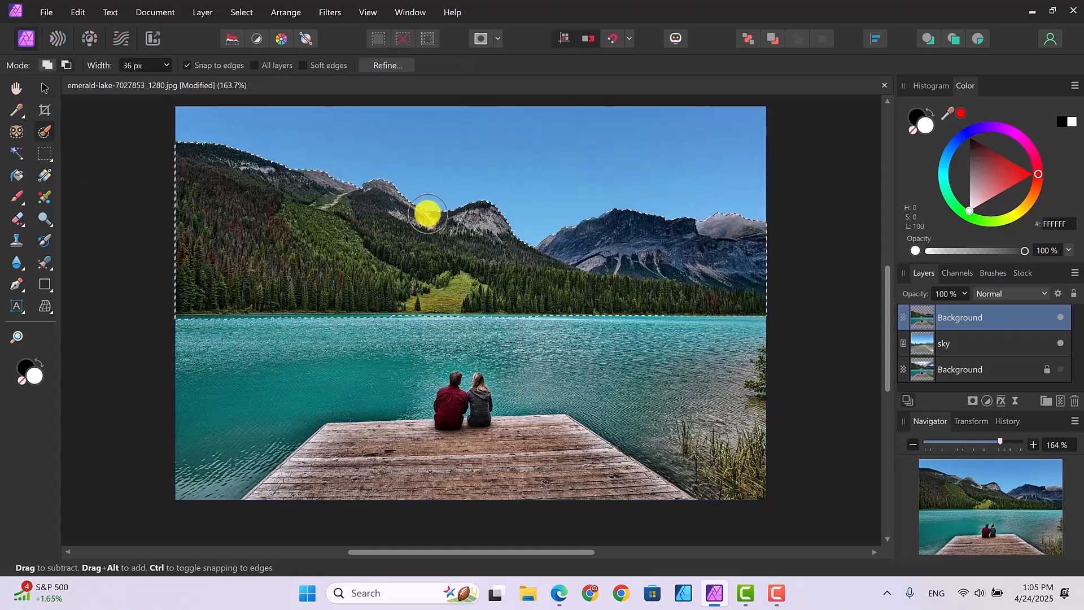
# Refine the mountain selection by painting along the shoreline with the 50 px Matte adjustment brush
pyautogui.click(385, 65)
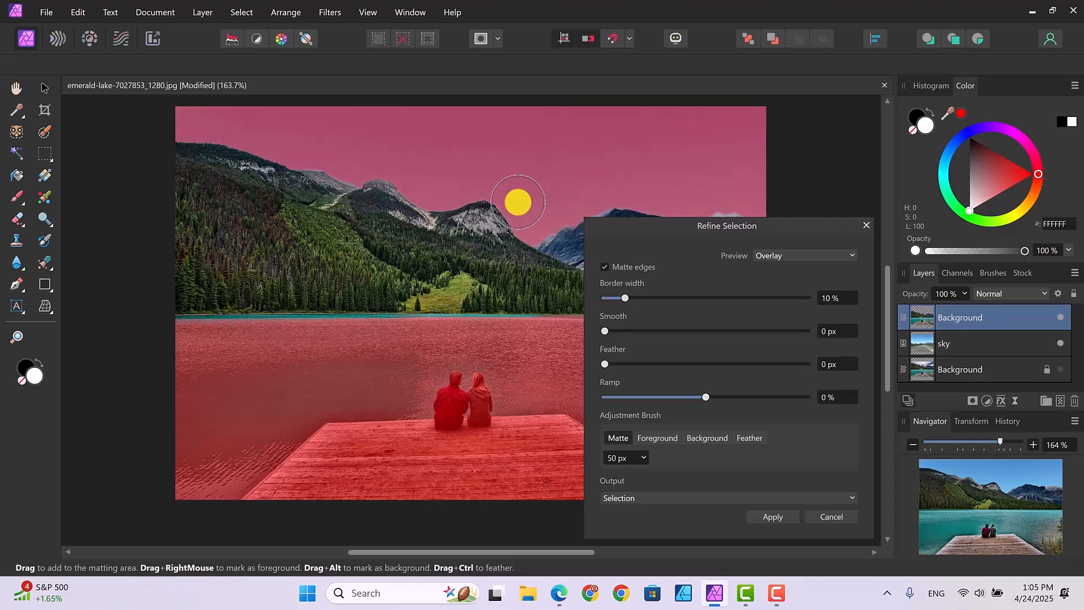
pyautogui.moveTo(659, 225); pyautogui.dragTo(737, 223)
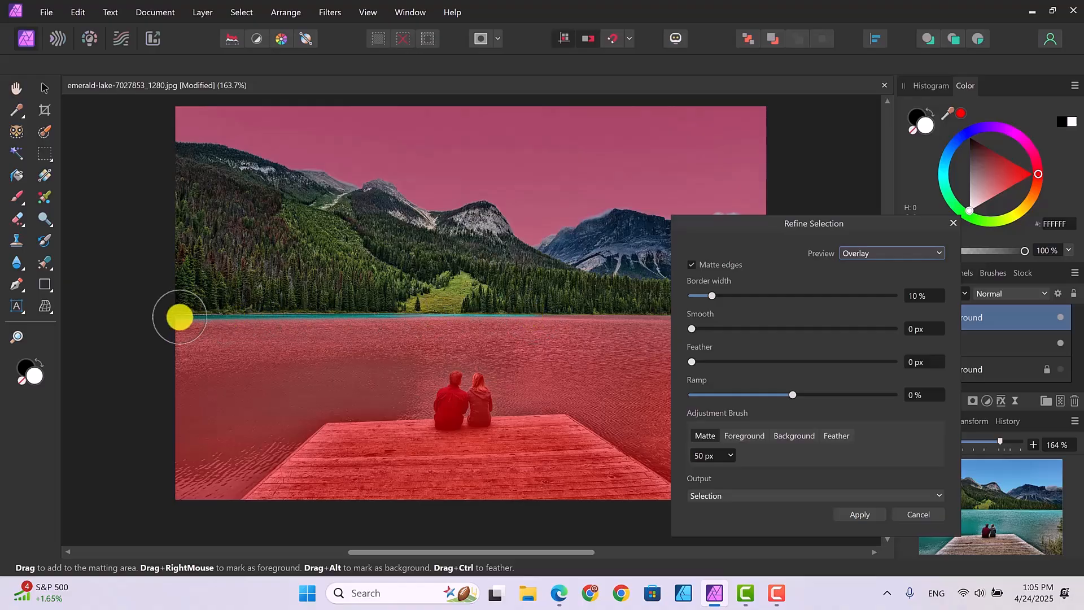
pyautogui.moveTo(180, 317)
pyautogui.mouseDown()
pyautogui.moveTo(225, 318)
pyautogui.moveTo(247, 333)
pyautogui.mouseUp()
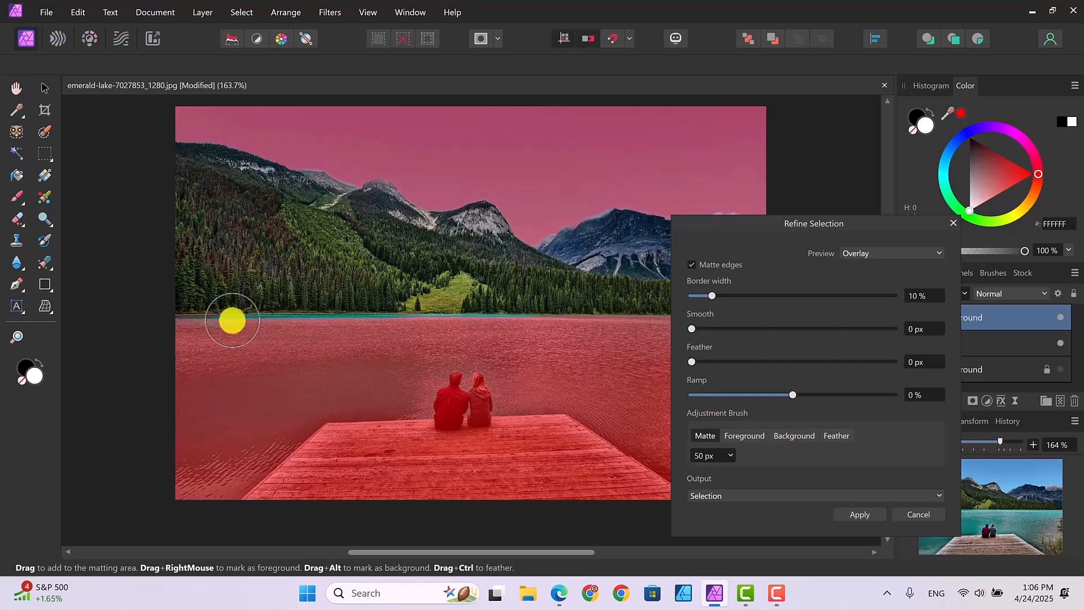
pyautogui.moveTo(230, 320)
pyautogui.mouseDown()
pyautogui.moveTo(283, 320)
pyautogui.moveTo(329, 347)
pyautogui.mouseUp()
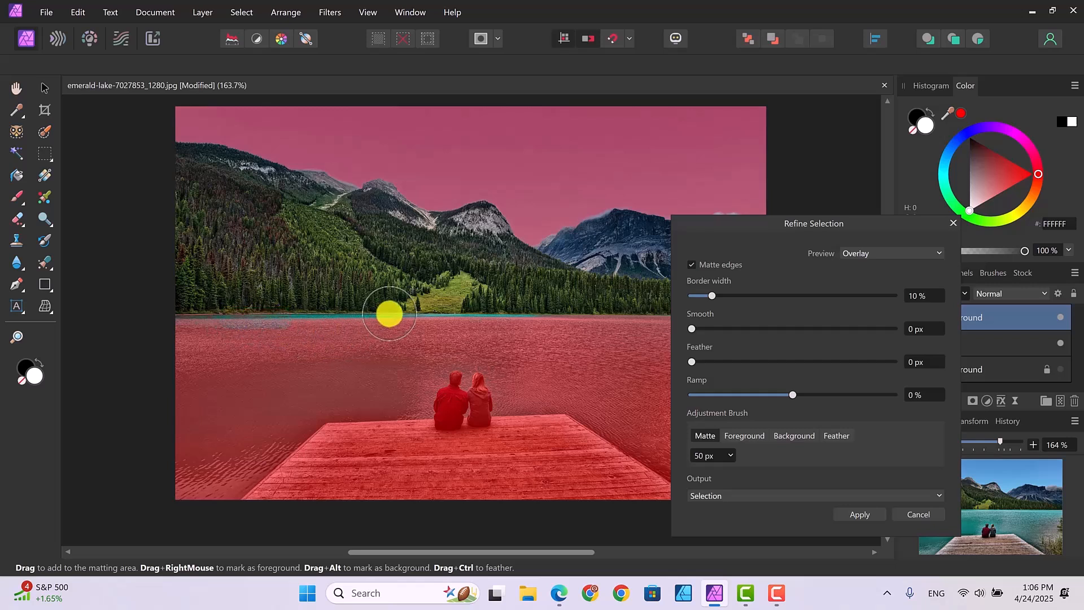
pyautogui.moveTo(388, 317); pyautogui.dragTo(296, 319)
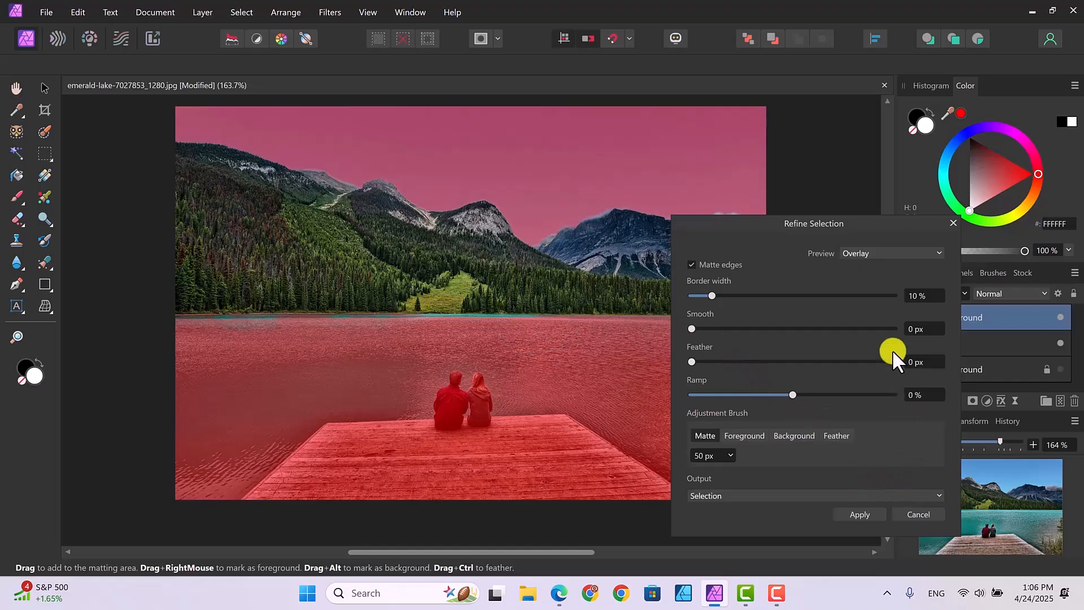
# Preview the refined mountain selection as Transparent and output it to a new layer
pyautogui.click(929, 250)
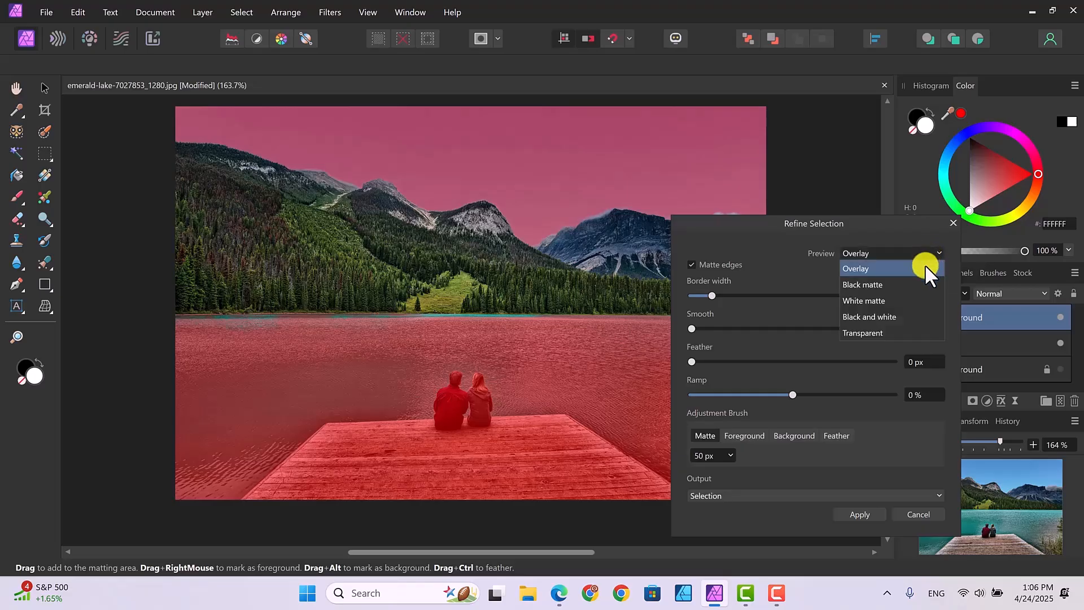
pyautogui.click(857, 333)
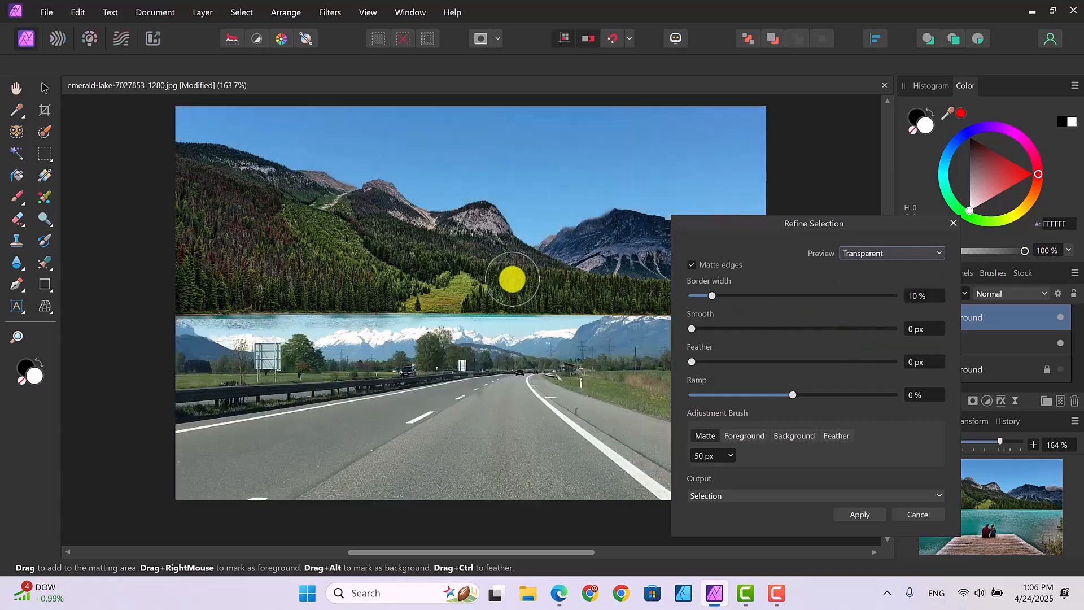
pyautogui.moveTo(512, 279); pyautogui.dragTo(479, 270)
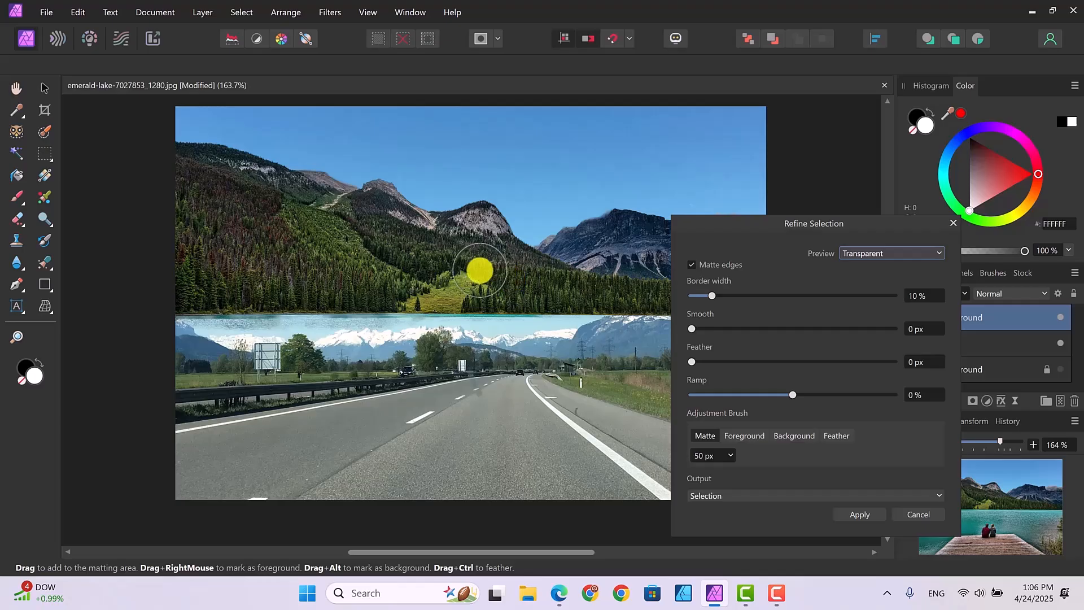
pyautogui.click(934, 494)
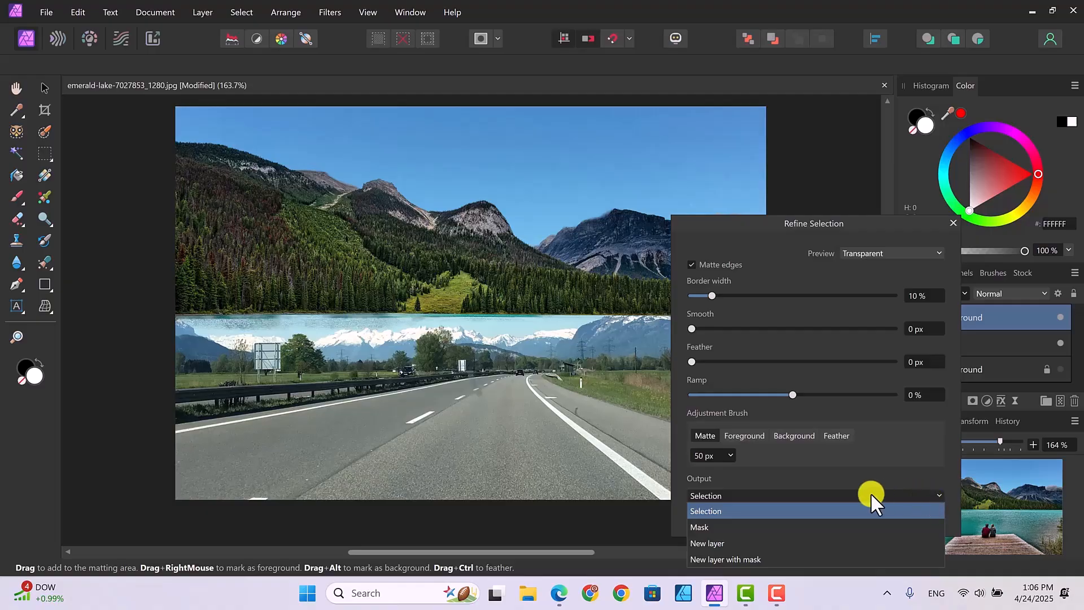
pyautogui.click(722, 543)
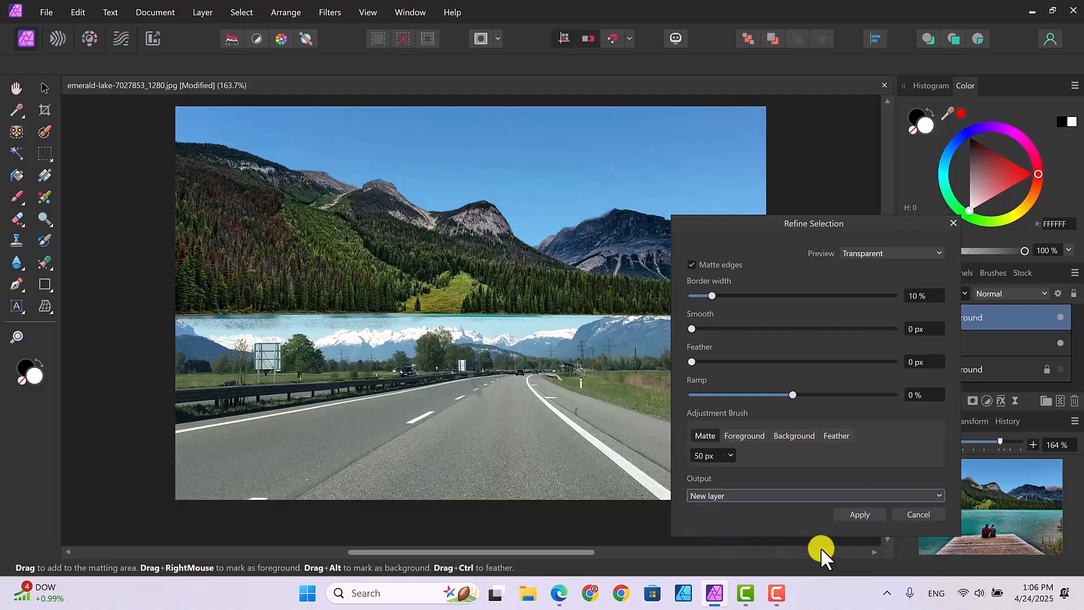
pyautogui.click(852, 514)
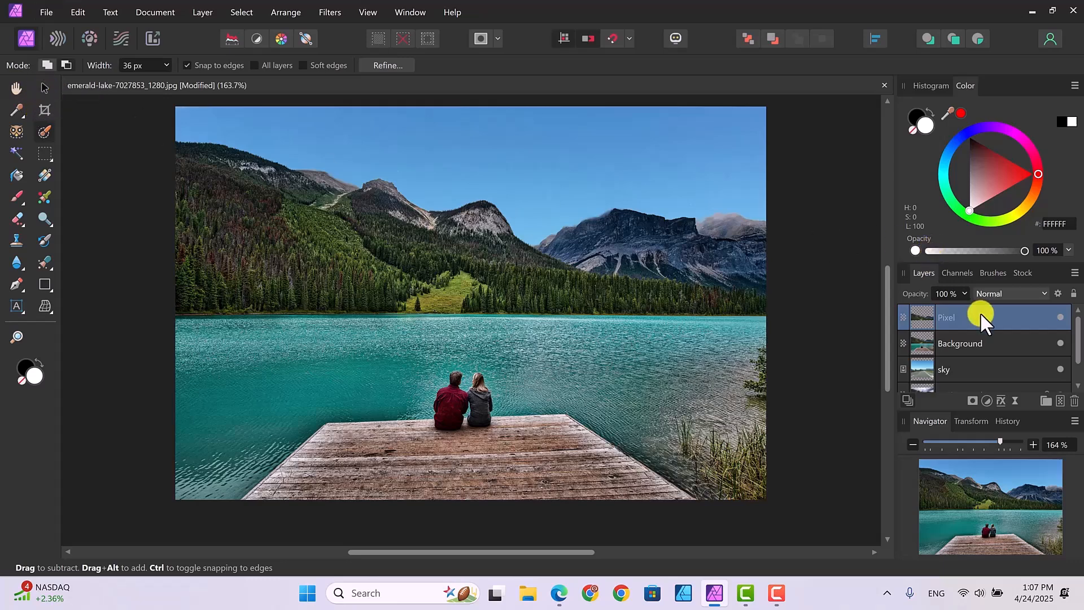
# Rename the new pixel layer "mountains" and duplicate it
pyautogui.doubleClick(951, 315)
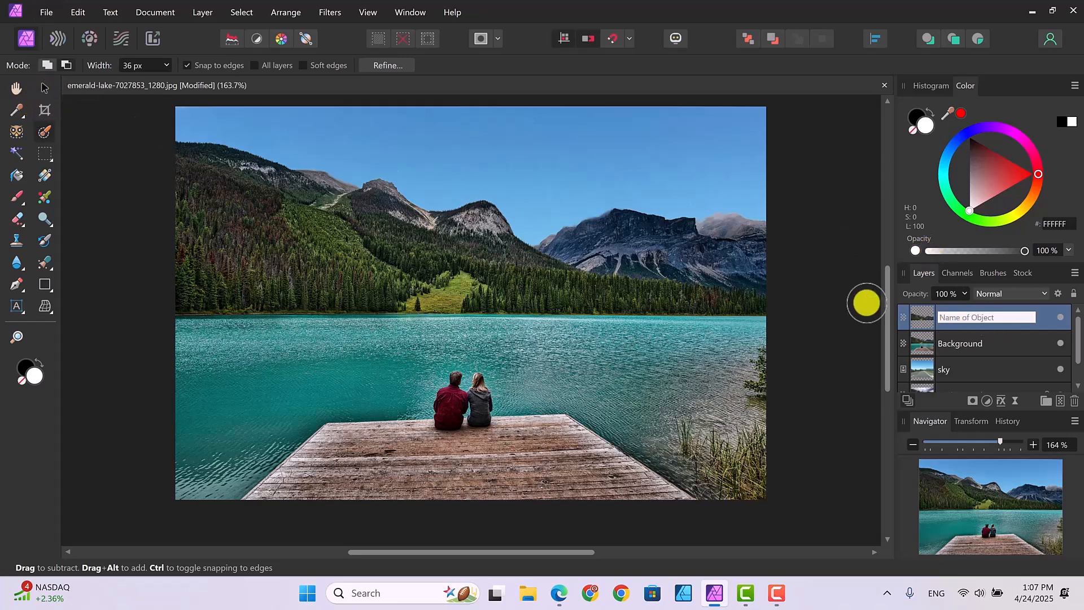
pyautogui.write('mountains')
pyautogui.press('Return')
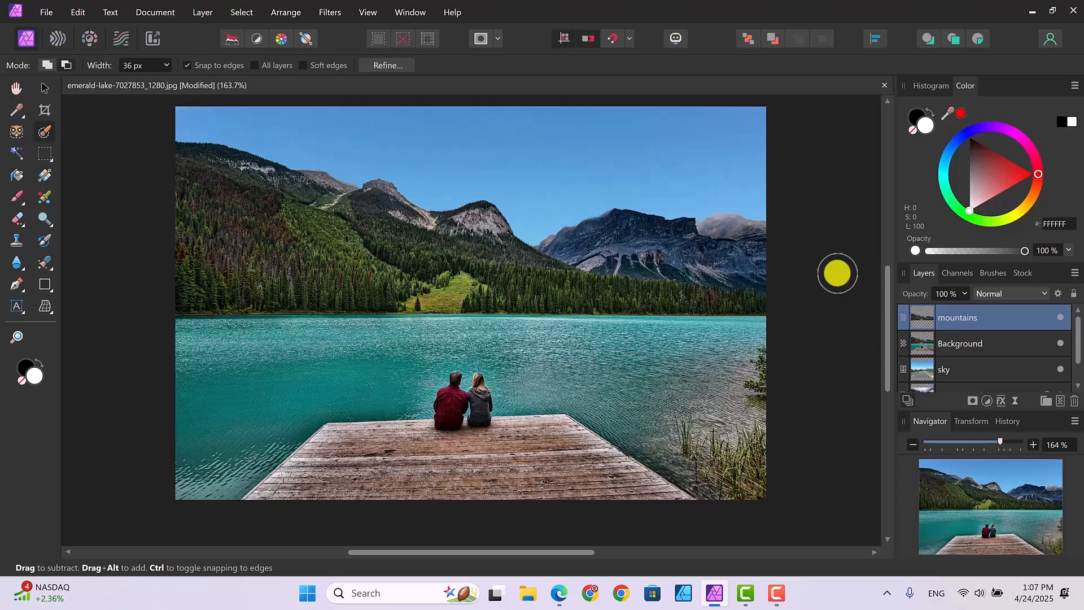
pyautogui.rightClick(990, 317)
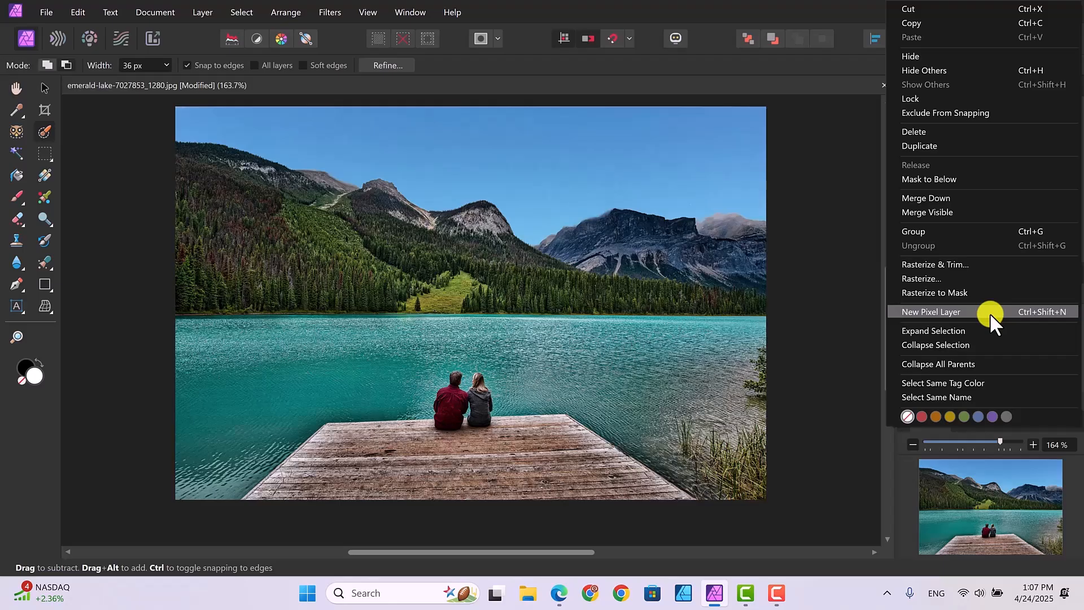
pyautogui.click(939, 144)
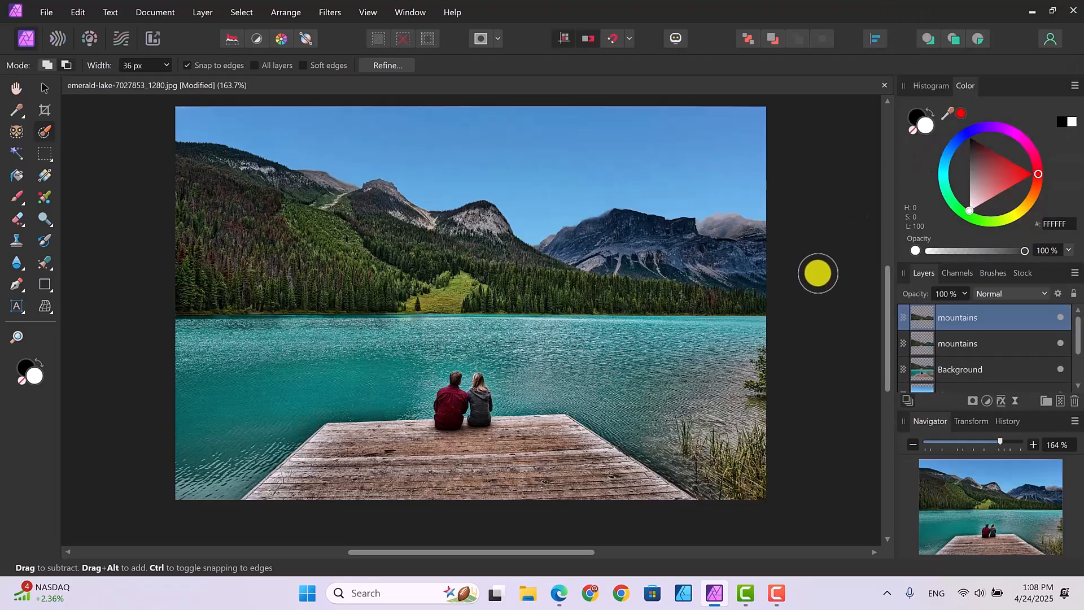
# Flip the top mountains copy vertically and move it down over the lake so it mirrors the mountains at the shoreline
pyautogui.click(44, 86)
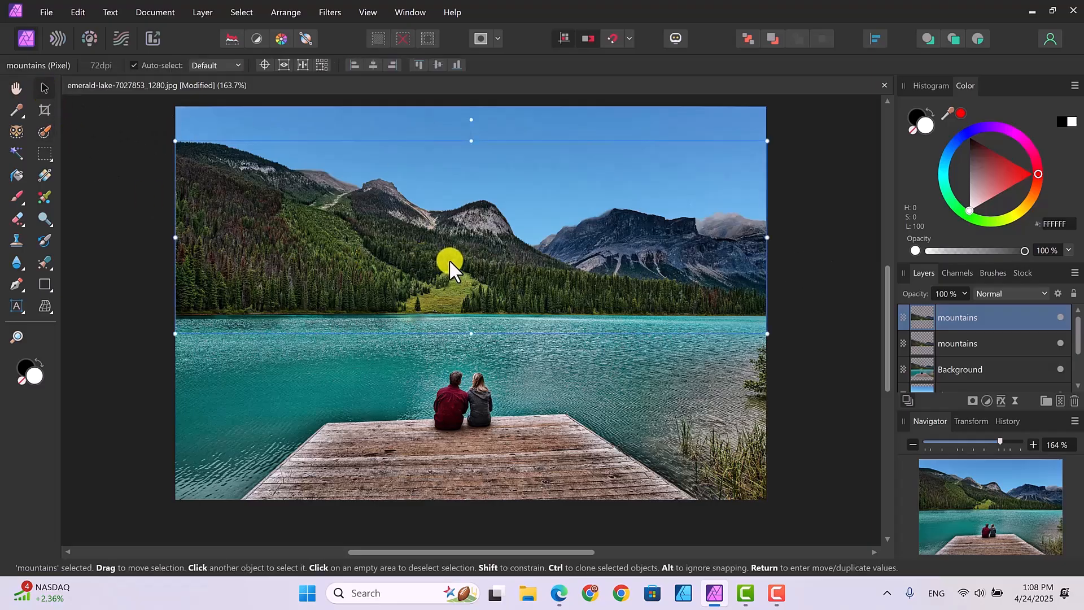
pyautogui.moveTo(449, 260); pyautogui.dragTo(449, 313)
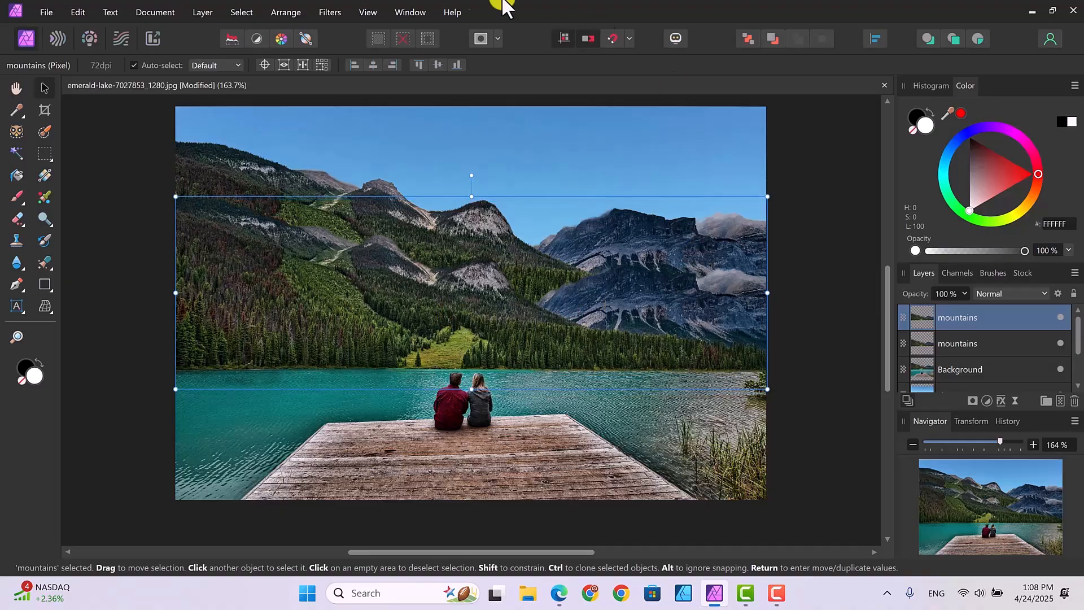
pyautogui.click(291, 11)
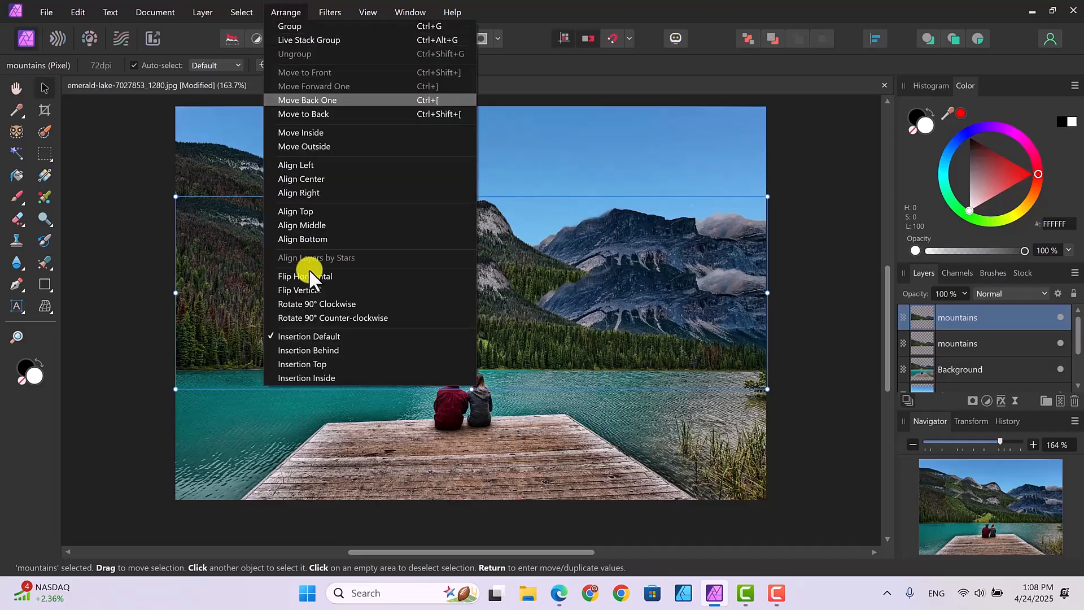
pyautogui.click(316, 290)
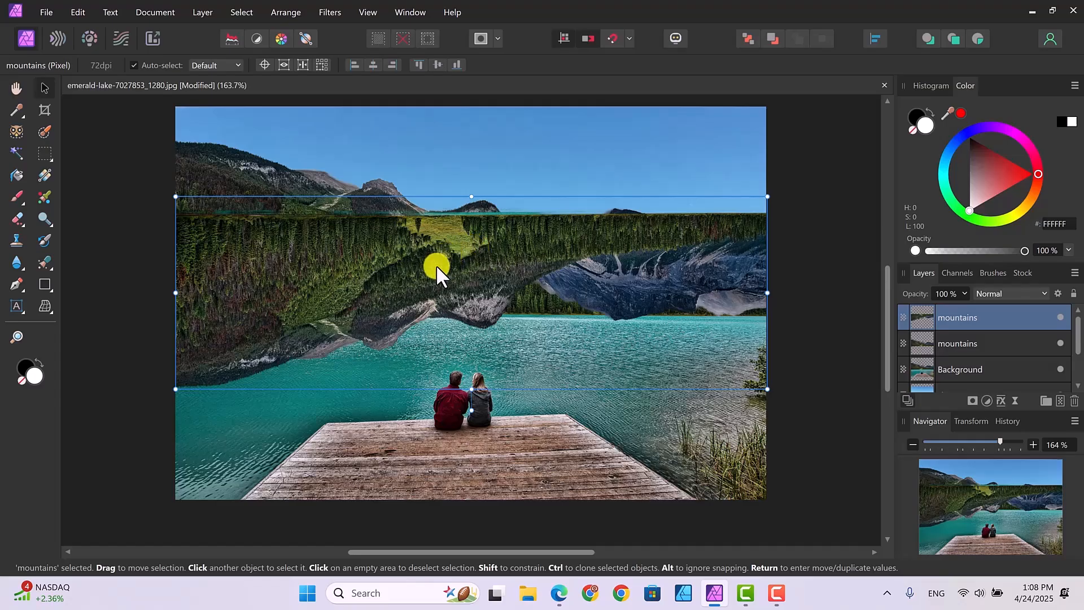
pyautogui.moveTo(436, 272); pyautogui.dragTo(434, 355)
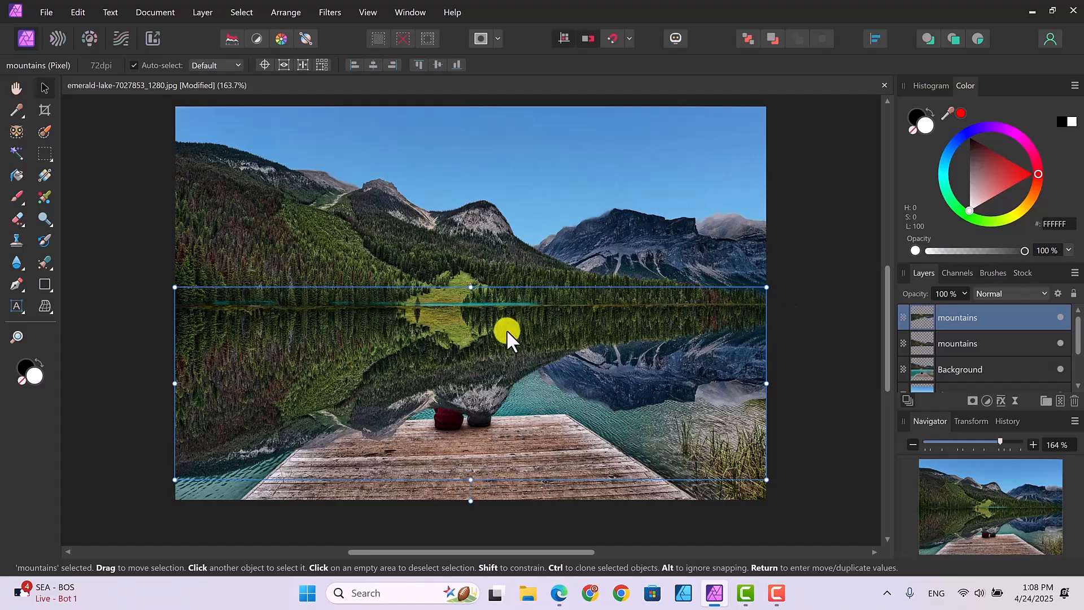
pyautogui.moveTo(505, 326)
pyautogui.mouseDown()
pyautogui.moveTo(503, 350)
pyautogui.moveTo(504, 332)
pyautogui.mouseUp()
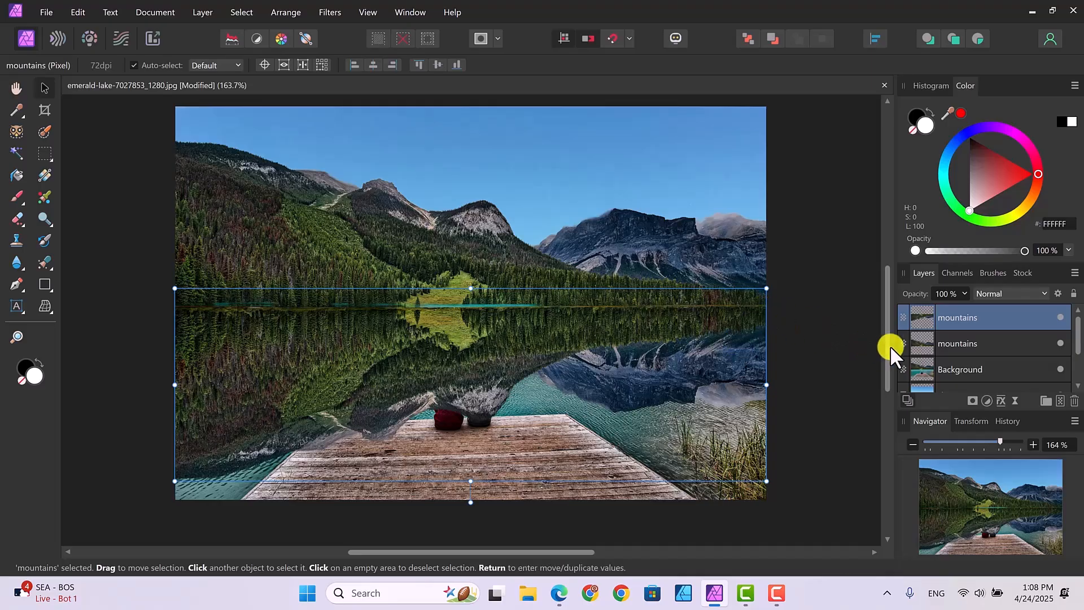
# Lower the opacity of the flipped mountains layer to 27%
pyautogui.click(1015, 401)
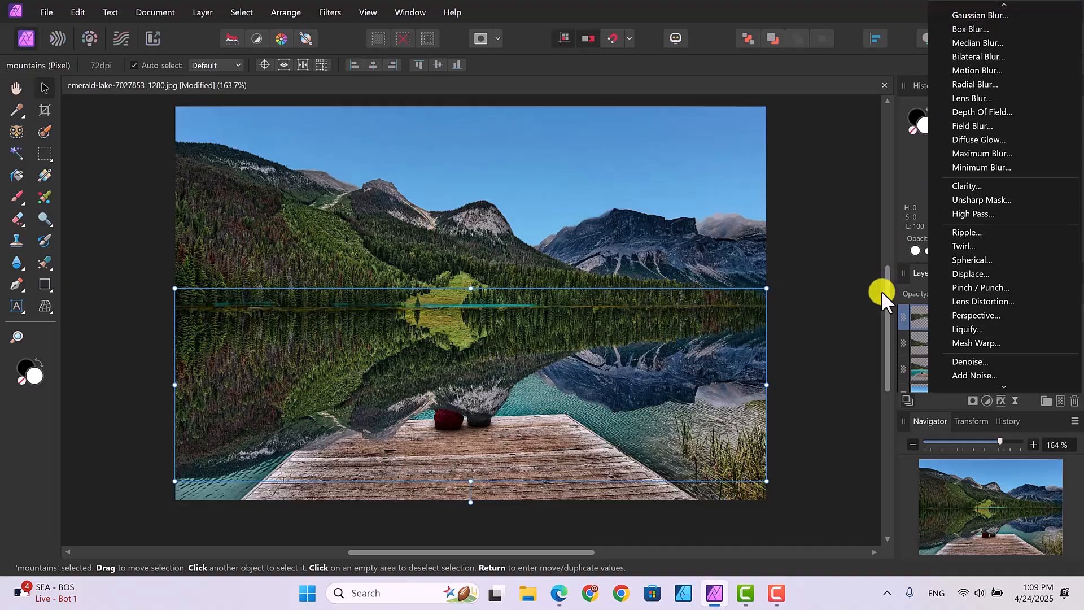
pyautogui.click(854, 332)
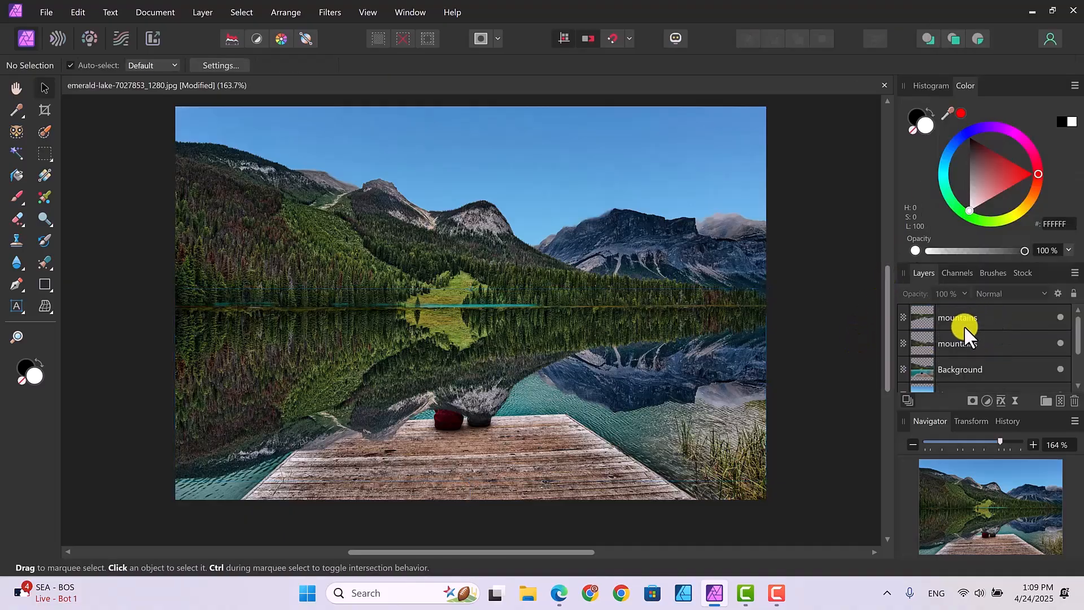
pyautogui.click(974, 314)
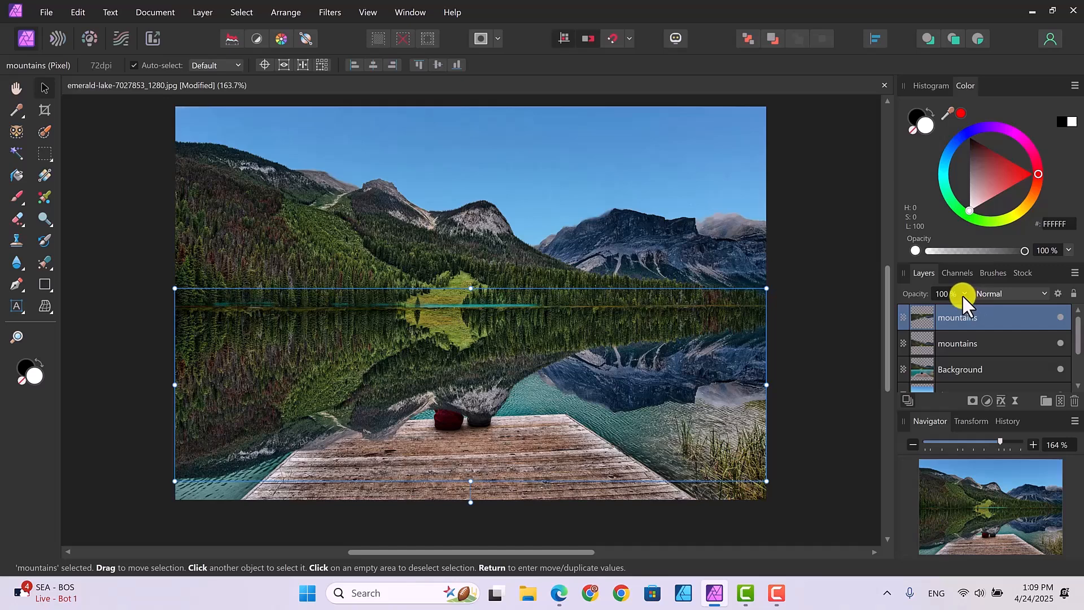
pyautogui.click(963, 294)
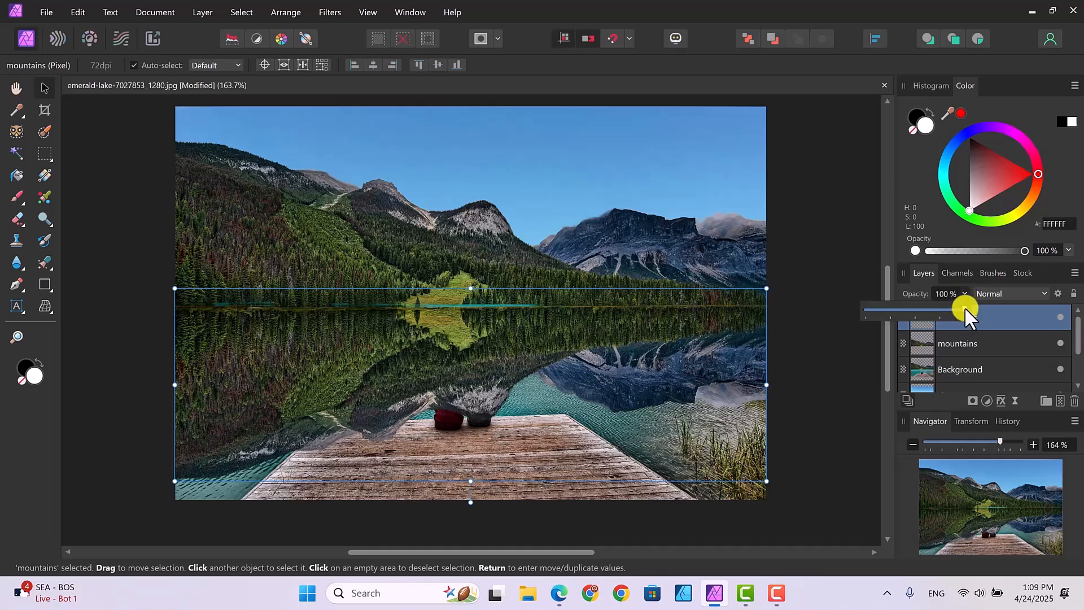
pyautogui.moveTo(949, 310); pyautogui.dragTo(922, 310)
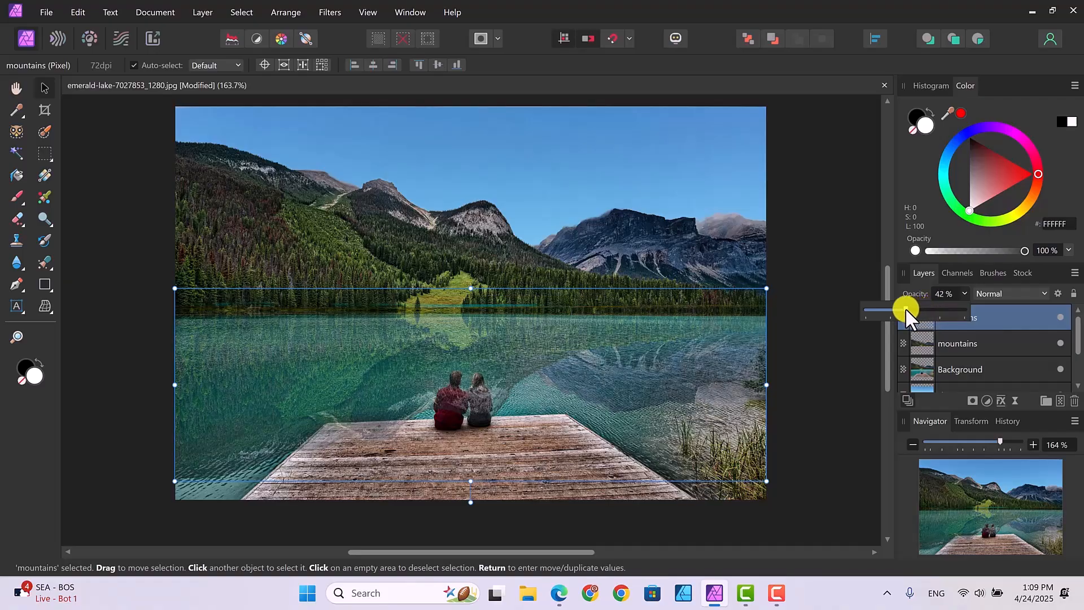
pyautogui.moveTo(906, 308); pyautogui.dragTo(893, 308)
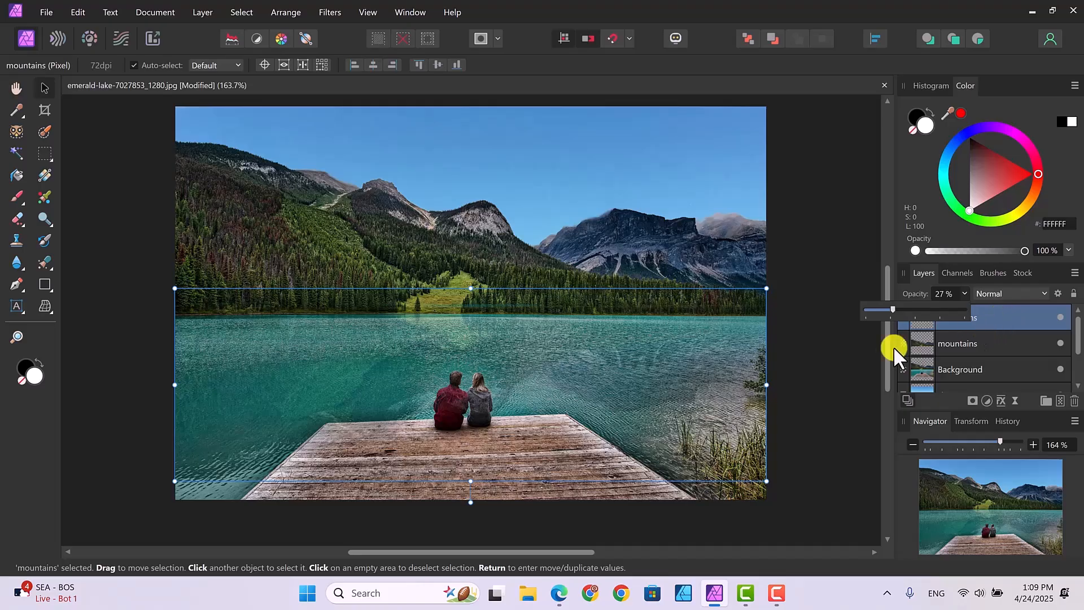
pyautogui.click(861, 361)
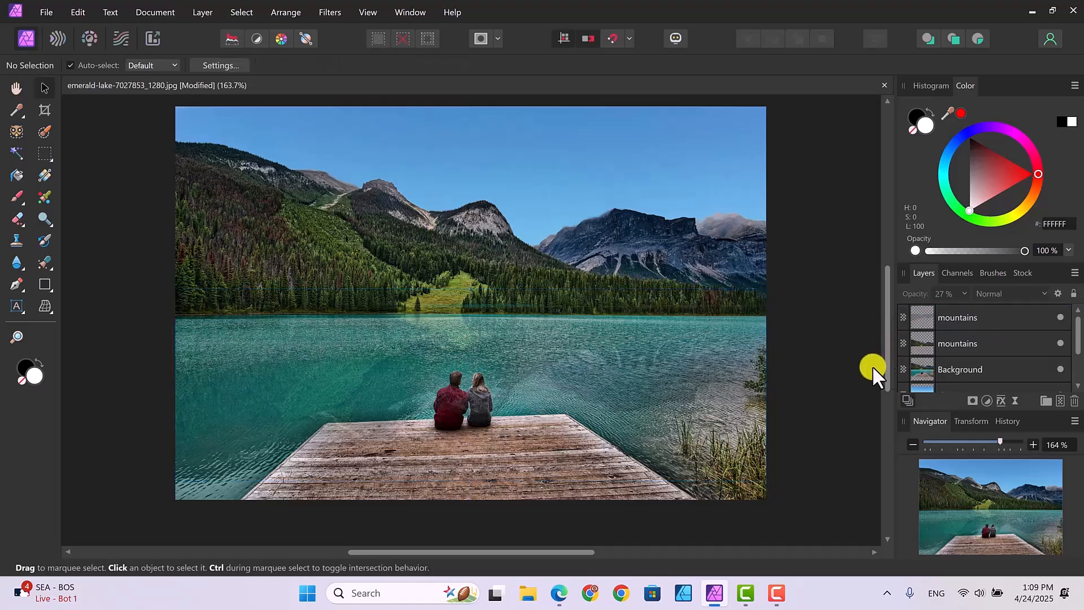
# Add a Live Gaussian Blur to the flipped mountains layer and raise its radius to soften the reflection
pyautogui.click(991, 320)
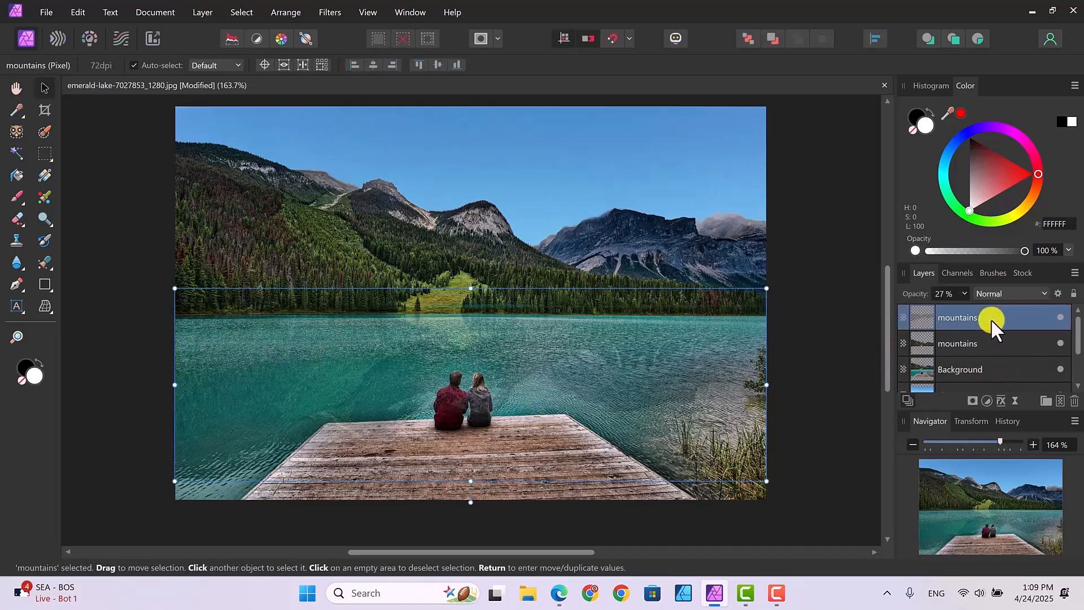
pyautogui.click(1014, 401)
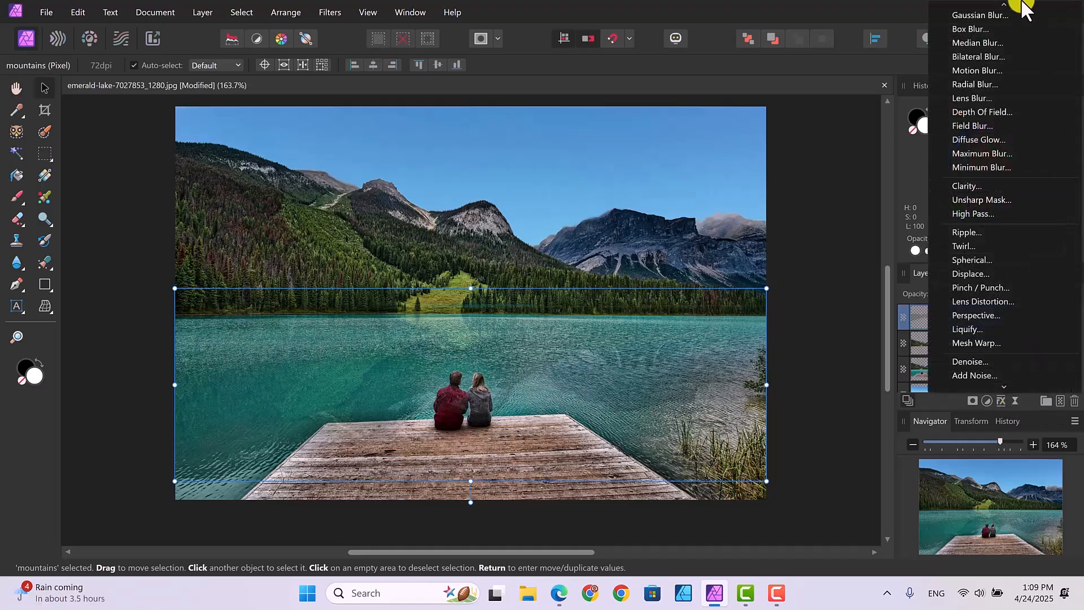
pyautogui.click(980, 14)
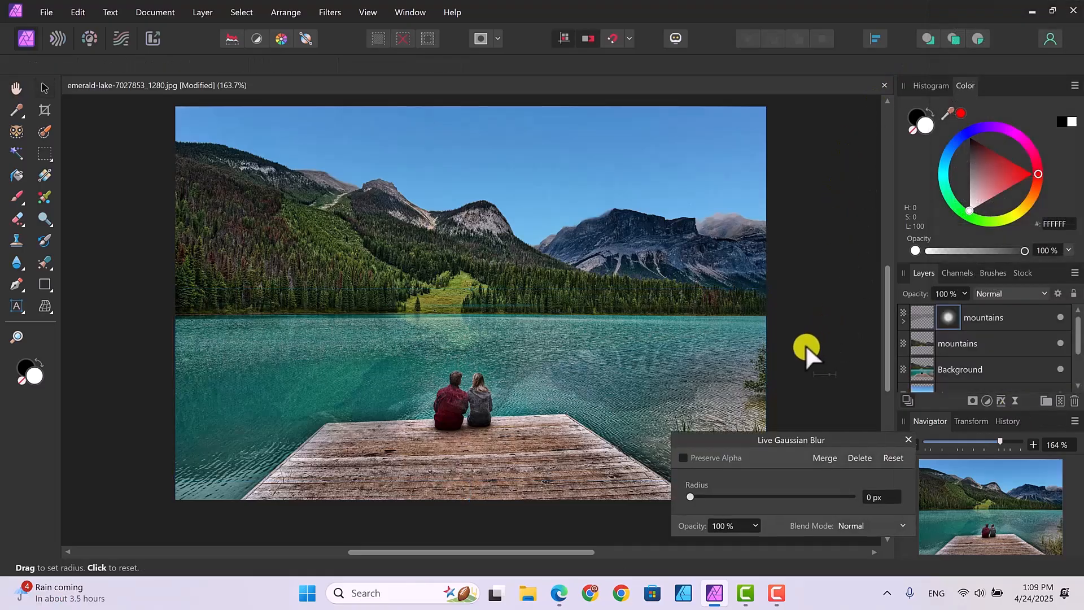
pyautogui.moveTo(688, 493); pyautogui.dragTo(743, 496)
pyautogui.click(907, 435)
# Raise the opacity of the blurred mountains reflection layer to 45%
pyautogui.click(1020, 317)
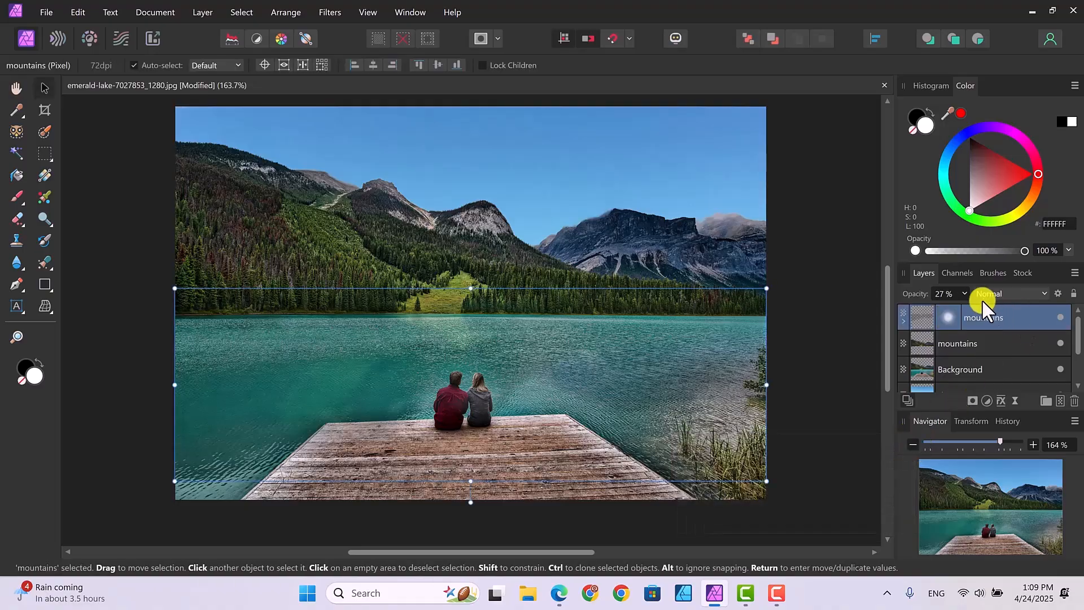
pyautogui.click(964, 293)
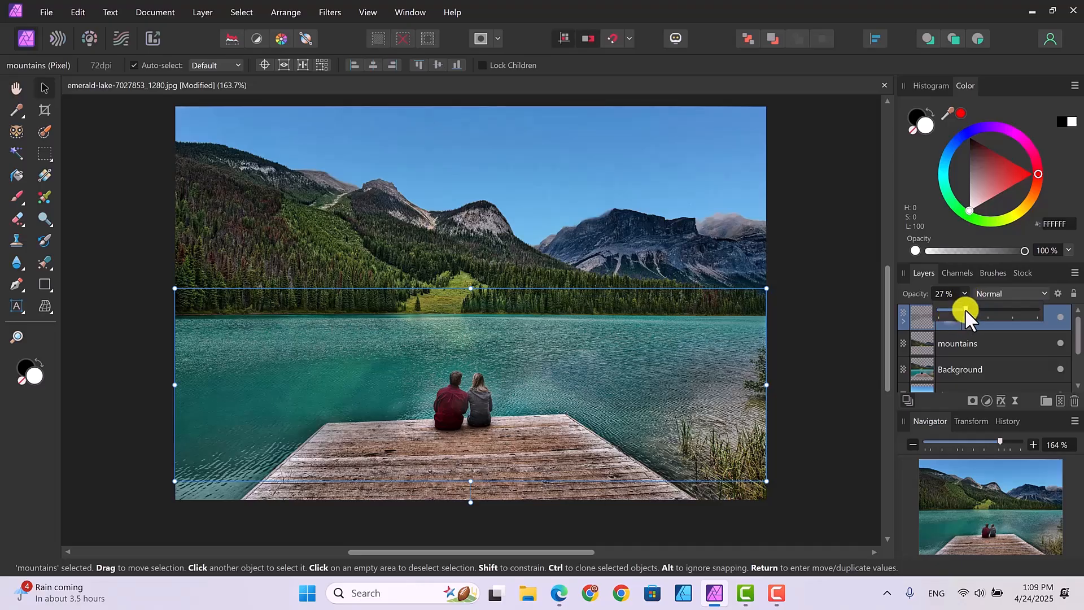
pyautogui.moveTo(973, 308); pyautogui.dragTo(978, 307)
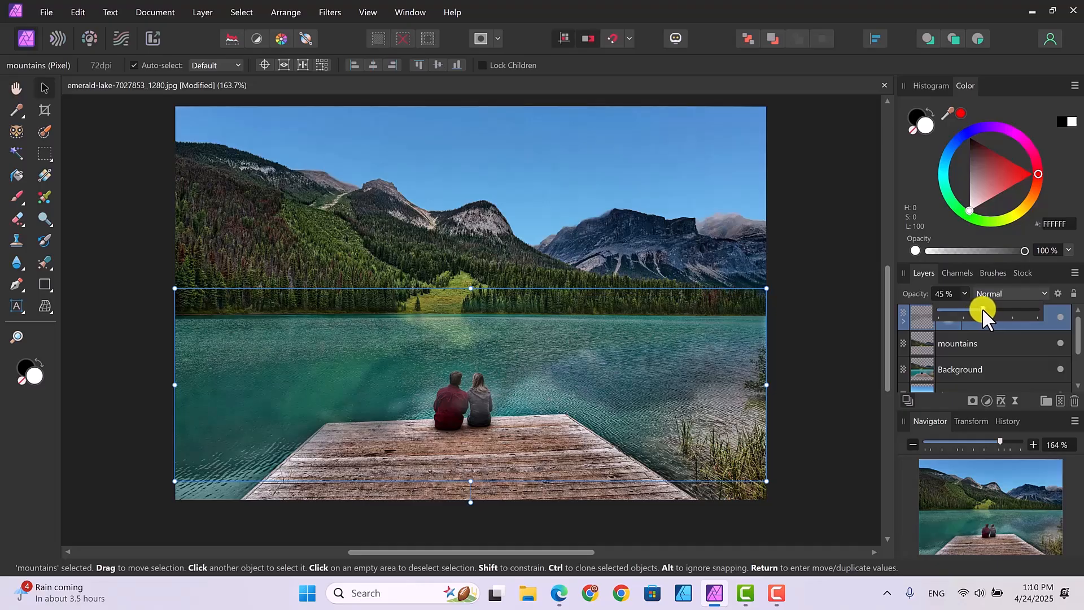
pyautogui.click(830, 317)
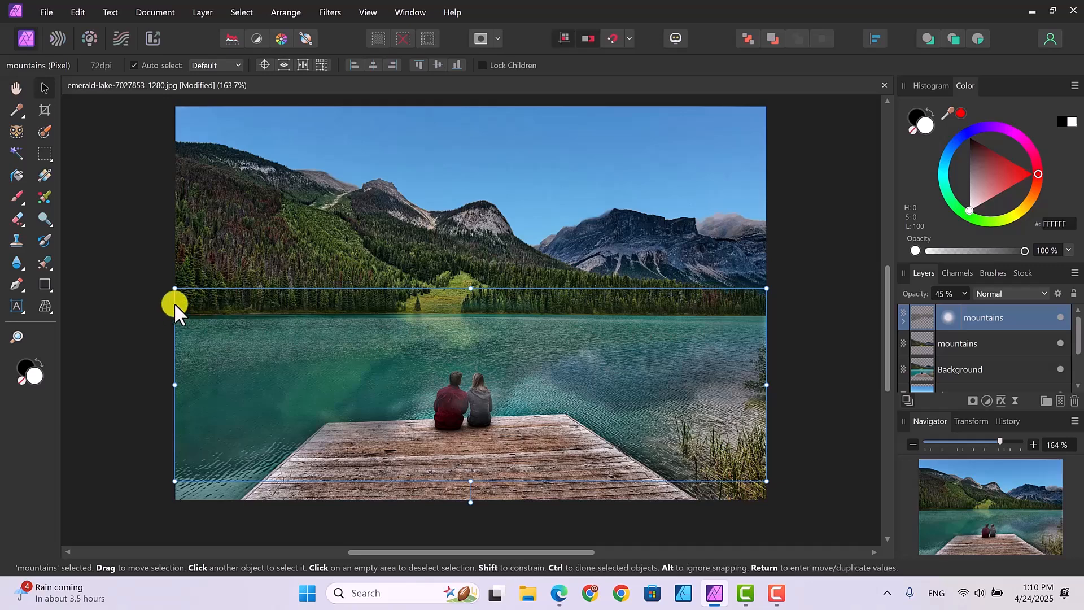
# Mesh-warp the blurred mountains reflection by pulling its lower corners up to shorten it, moving the lower-right corner inward, and apply the warp
pyautogui.click(45, 304)
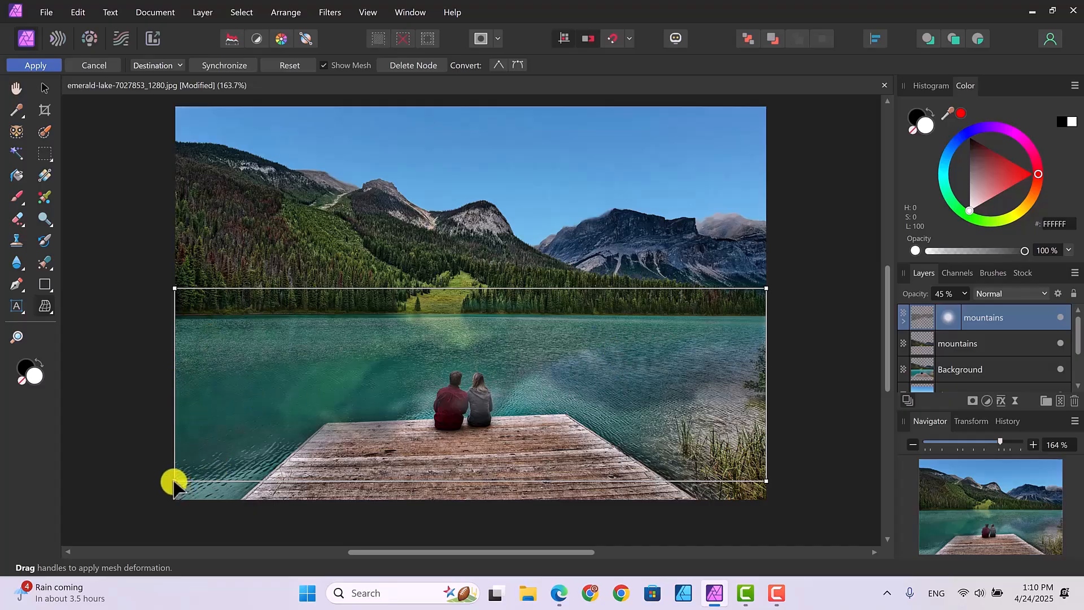
pyautogui.moveTo(174, 481); pyautogui.dragTo(162, 417)
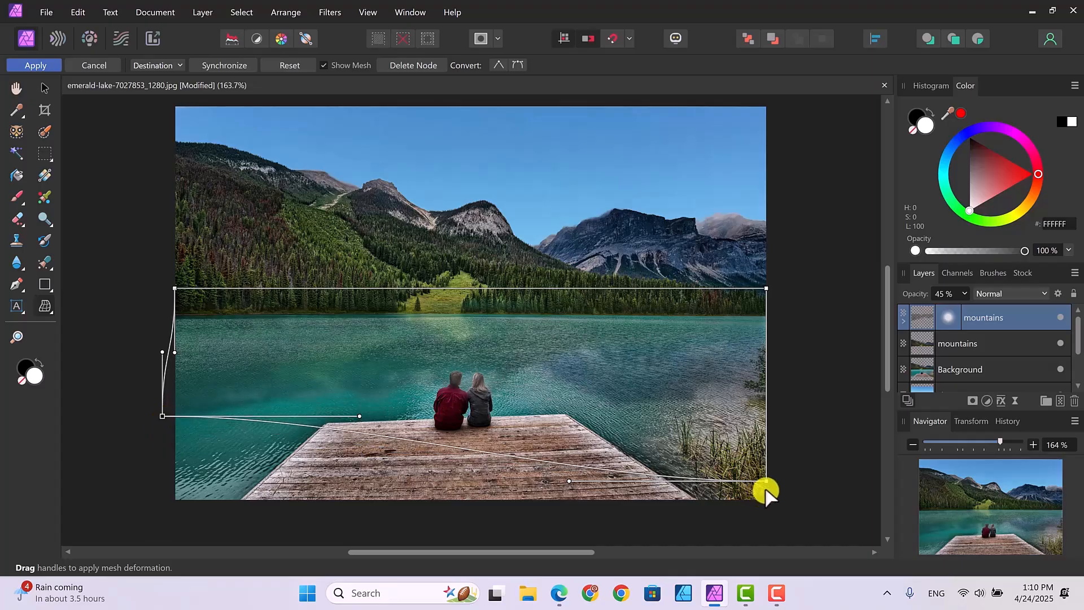
pyautogui.moveTo(766, 481); pyautogui.dragTo(718, 432)
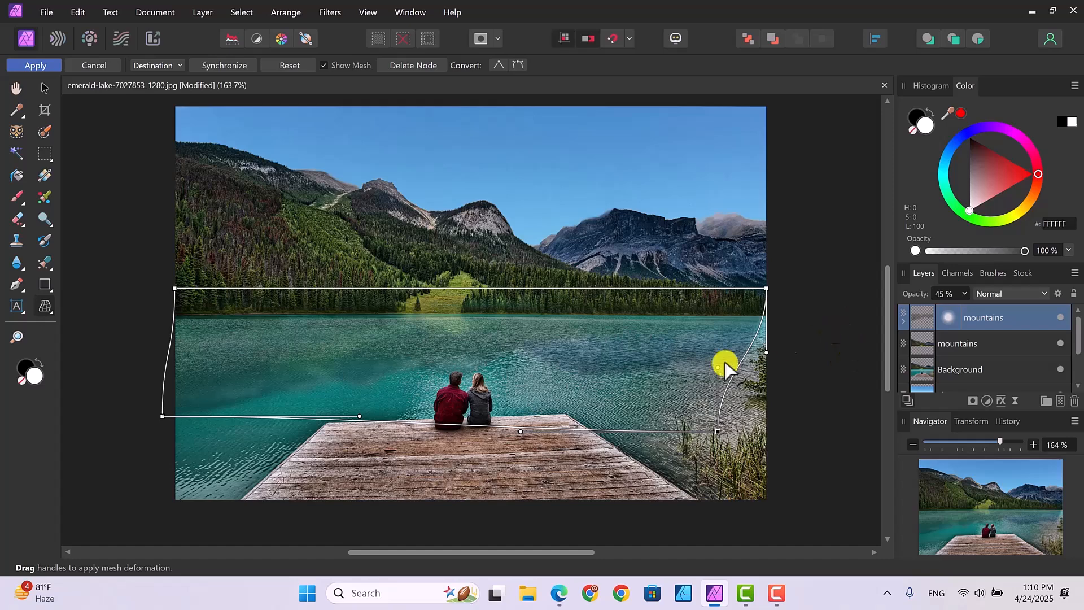
pyautogui.click(162, 417)
pyautogui.moveTo(163, 416); pyautogui.dragTo(154, 407)
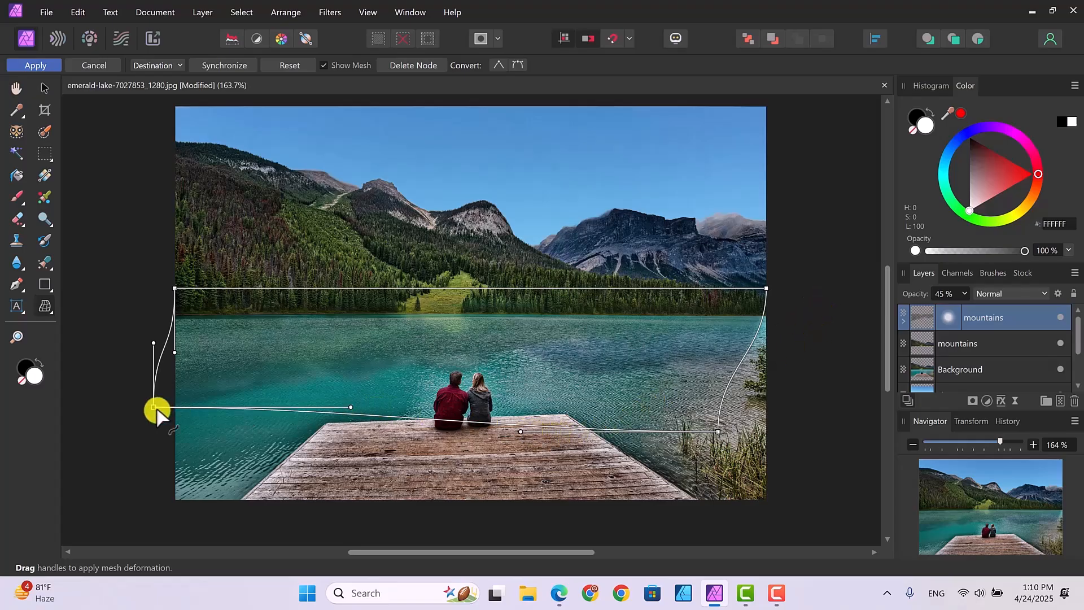
pyautogui.moveTo(155, 405); pyautogui.dragTo(158, 390)
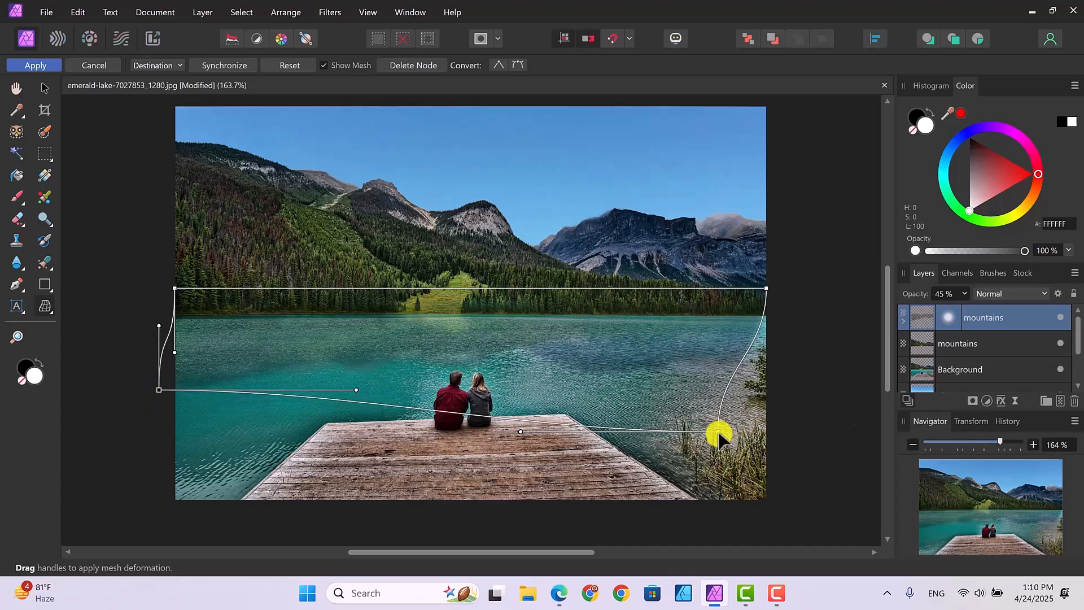
pyautogui.moveTo(717, 432); pyautogui.dragTo(717, 414)
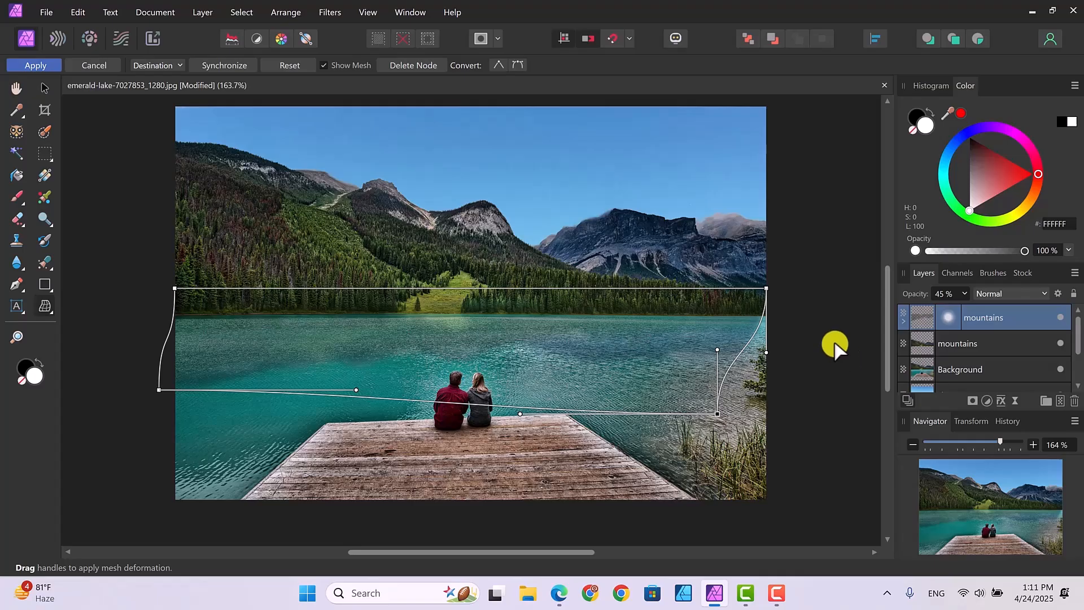
pyautogui.press('Return')
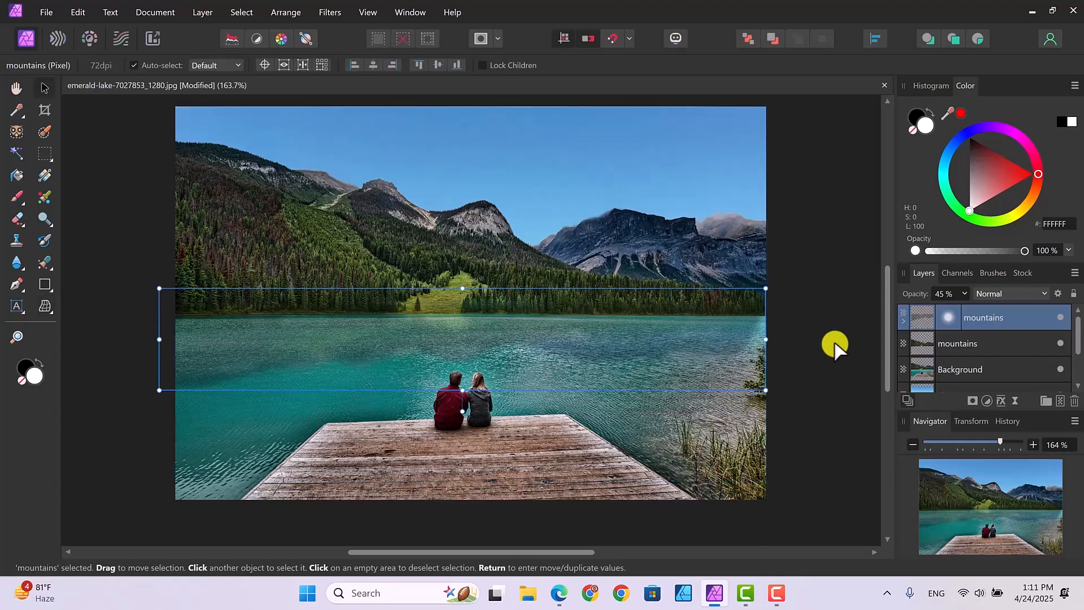
pyautogui.click(833, 345)
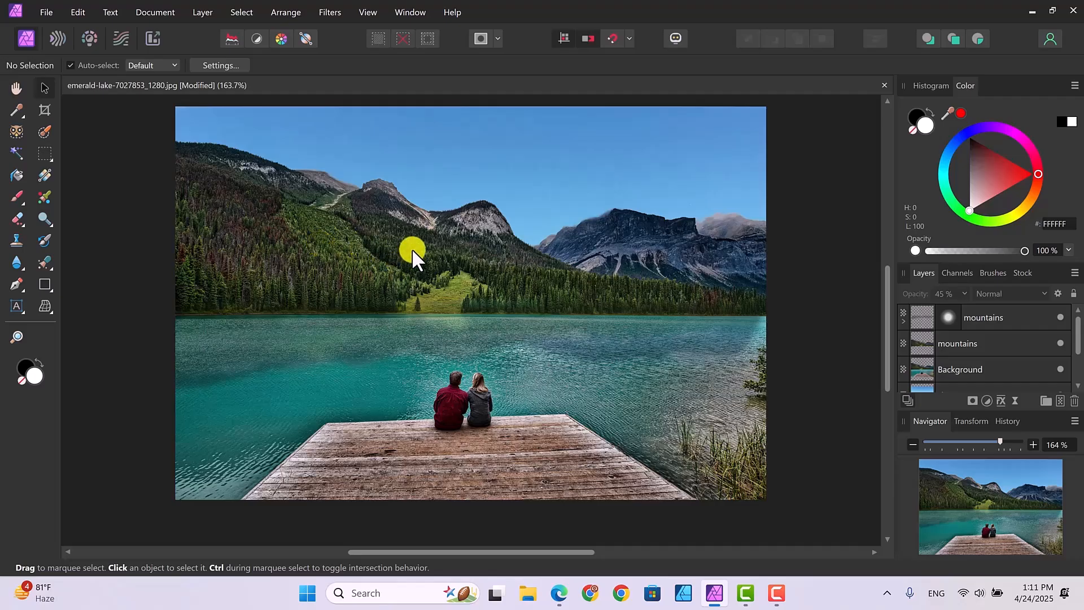
# Stretch the mountains reflection layer horizontally past the photo's right edge, then deselect it
pyautogui.click(674, 338)
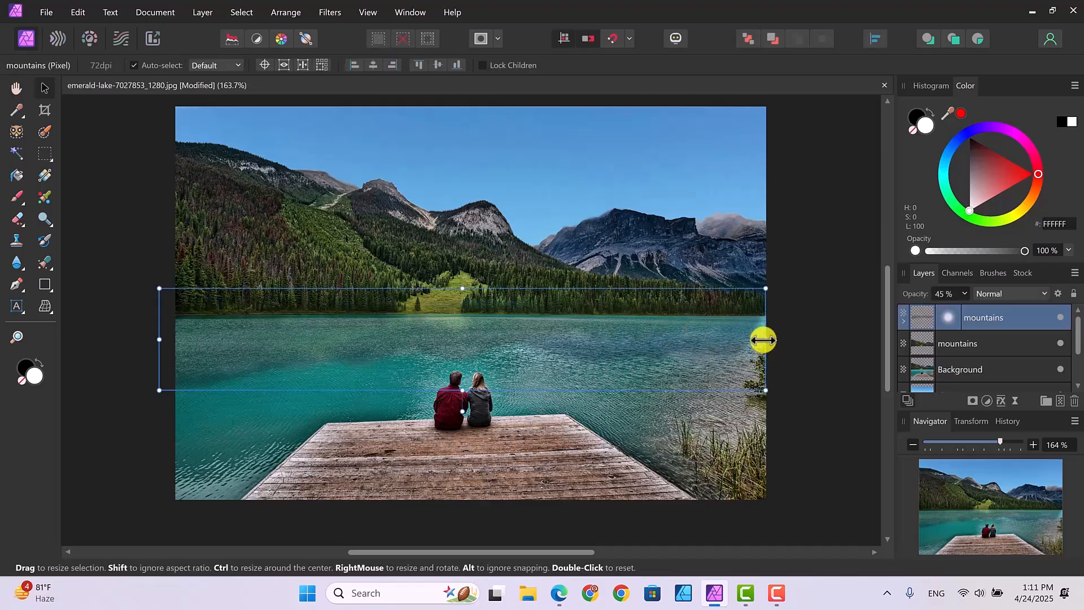
pyautogui.moveTo(766, 340); pyautogui.dragTo(788, 339)
pyautogui.click(814, 403)
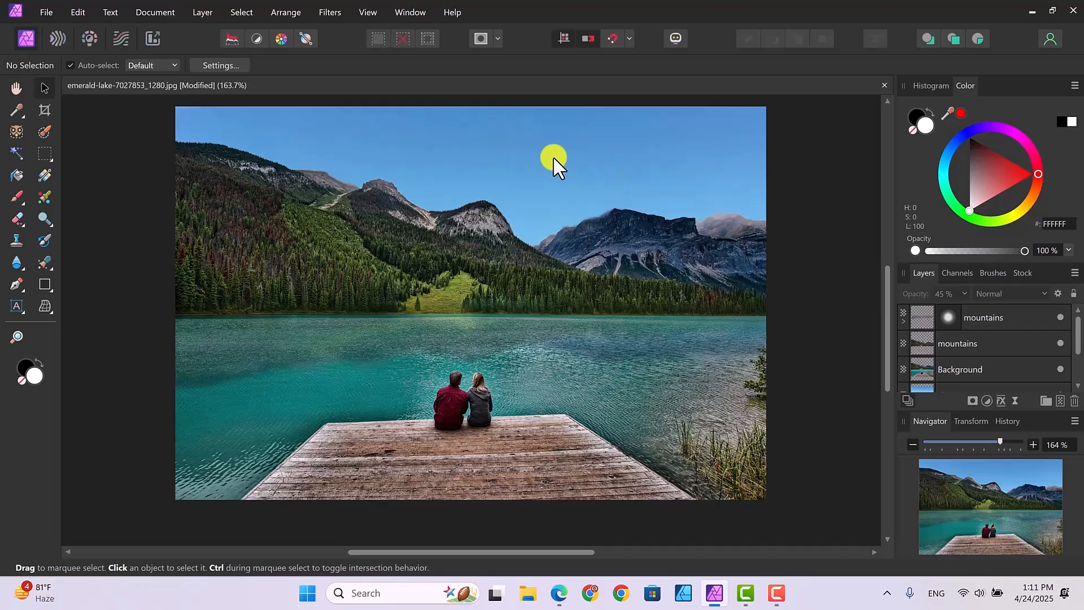
# Add a Brightness and Contrast adjustment directly above the sky layer
pyautogui.moveTo(1079, 347); pyautogui.dragTo(1080, 376)
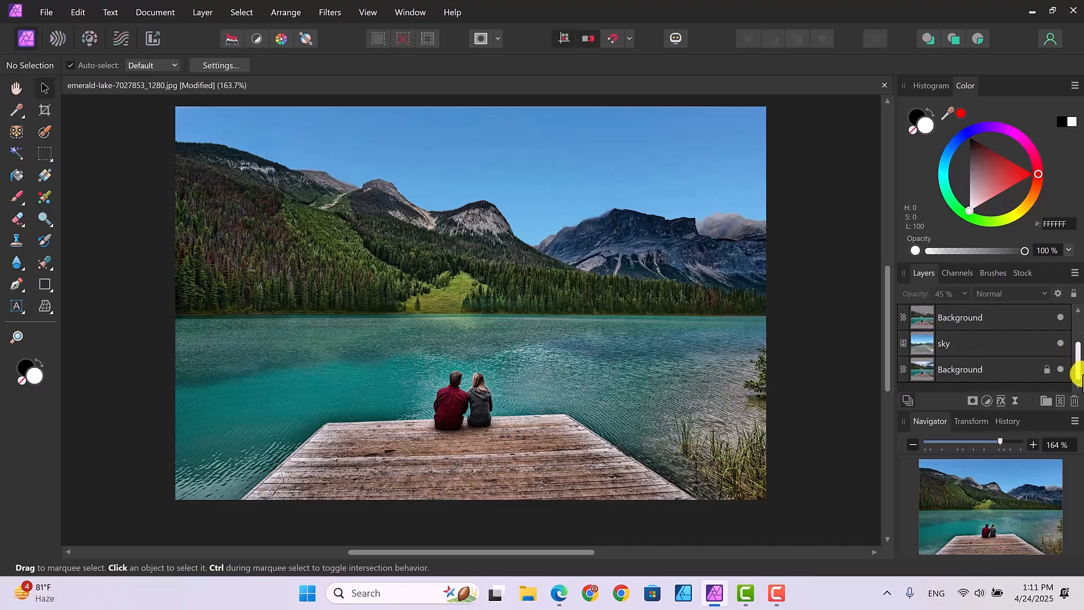
pyautogui.click(960, 338)
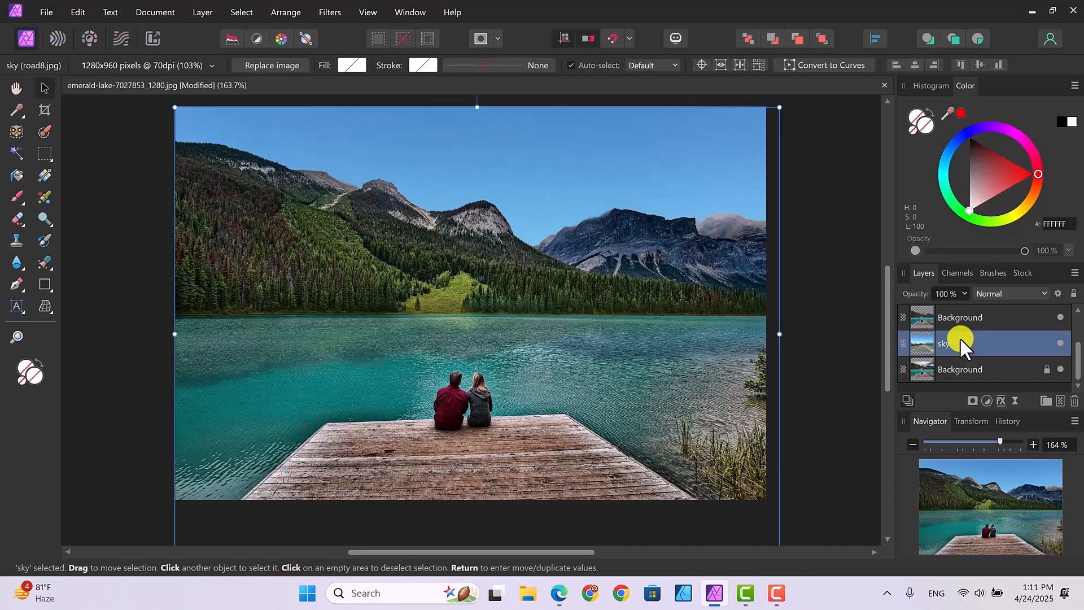
pyautogui.click(984, 398)
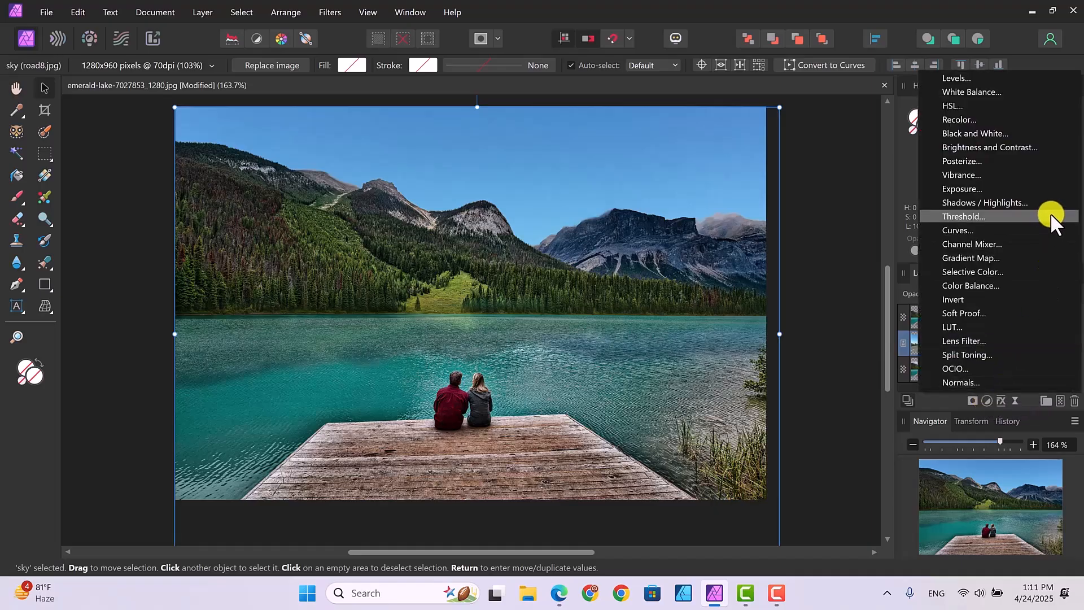
pyautogui.click(973, 147)
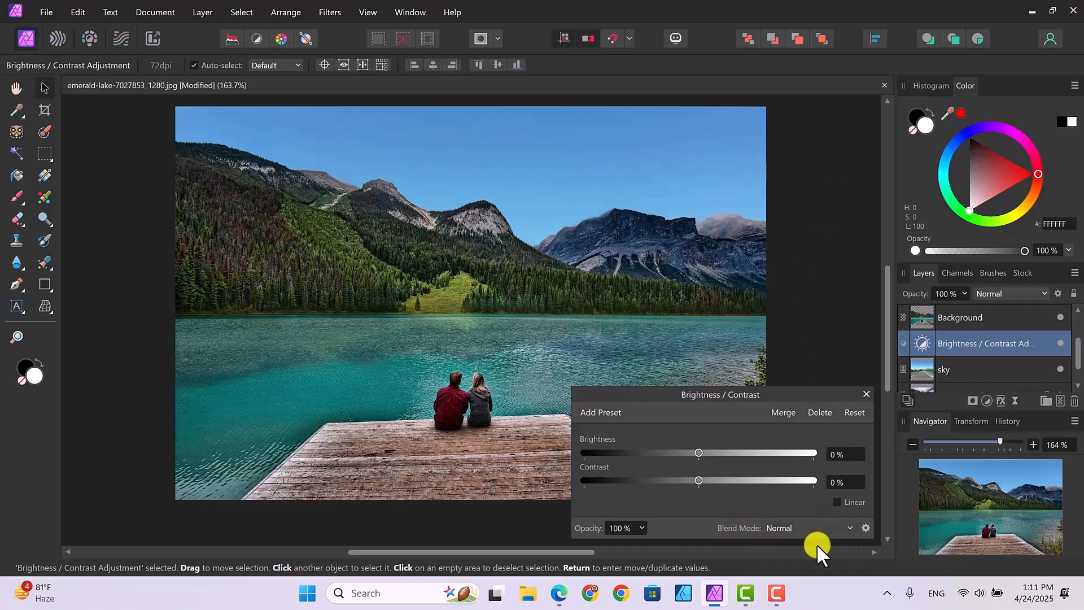
# Preview blend modes for the sky's Brightness / Contrast adjustment and set it to Soft Light
pyautogui.click(849, 527)
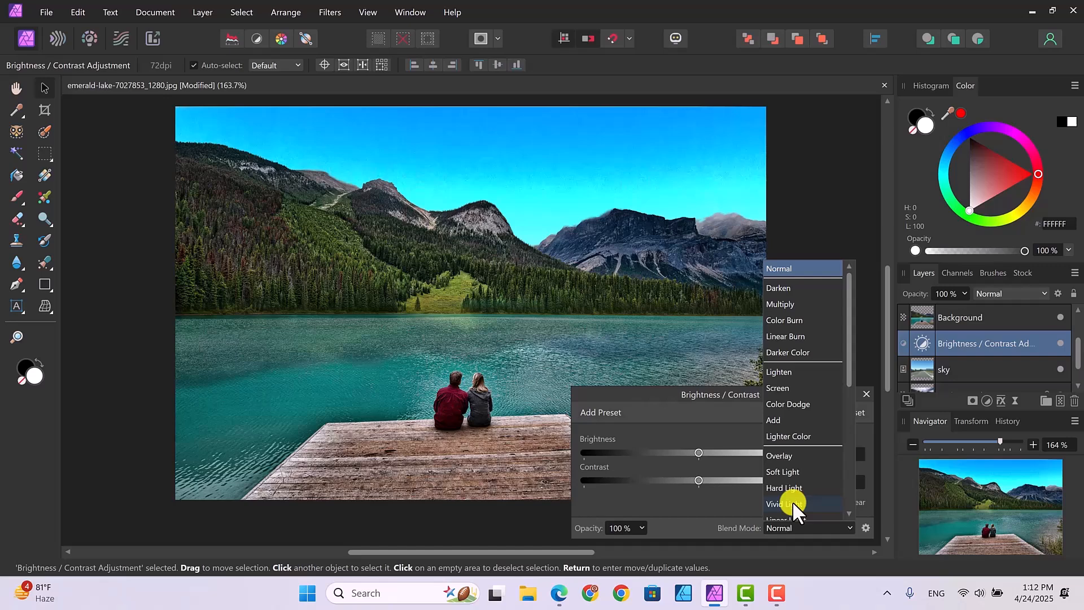
pyautogui.scroll(-1, 792, 500)
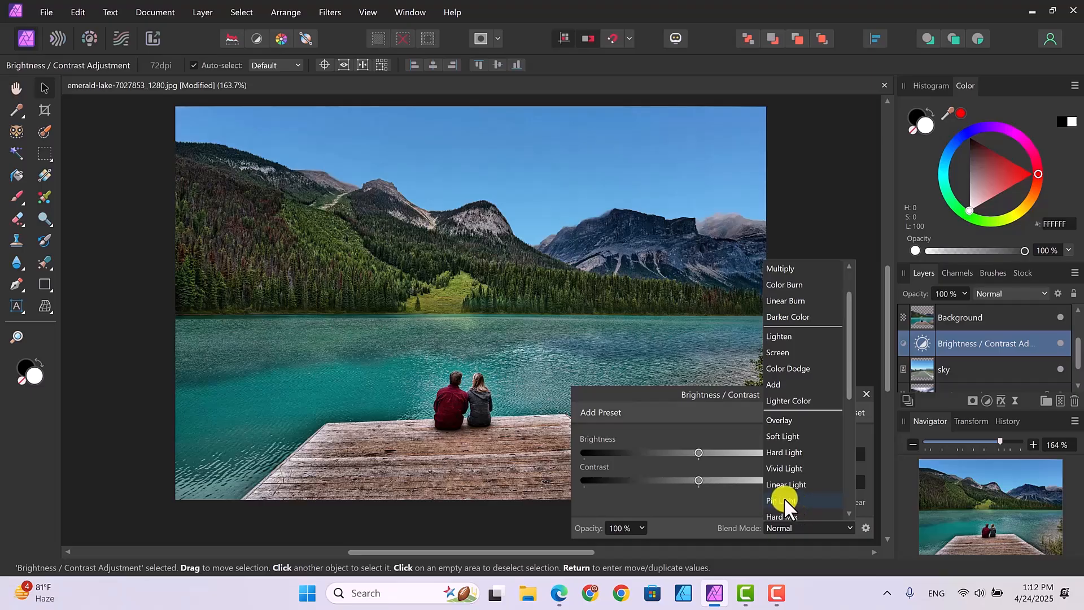
pyautogui.scroll(-1, 784, 496)
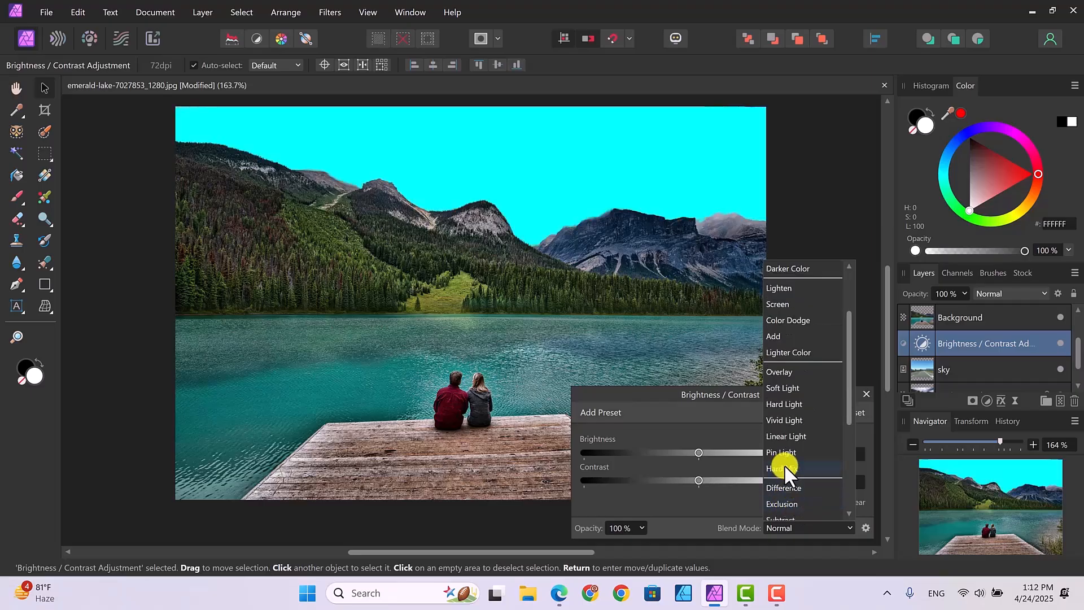
pyautogui.scroll(-1, 798, 496)
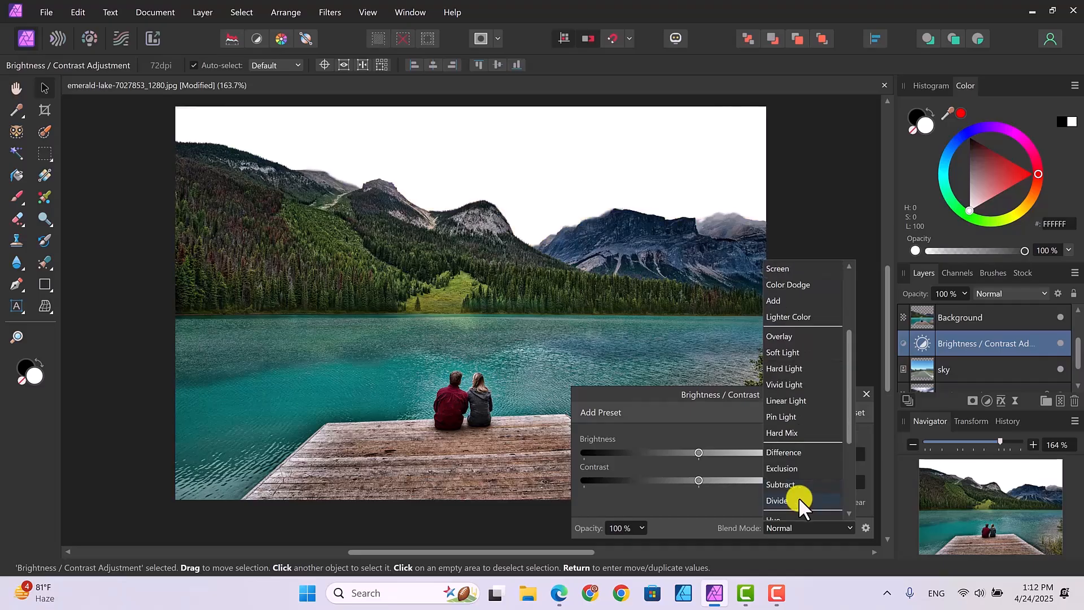
pyautogui.scroll(-3, 791, 483)
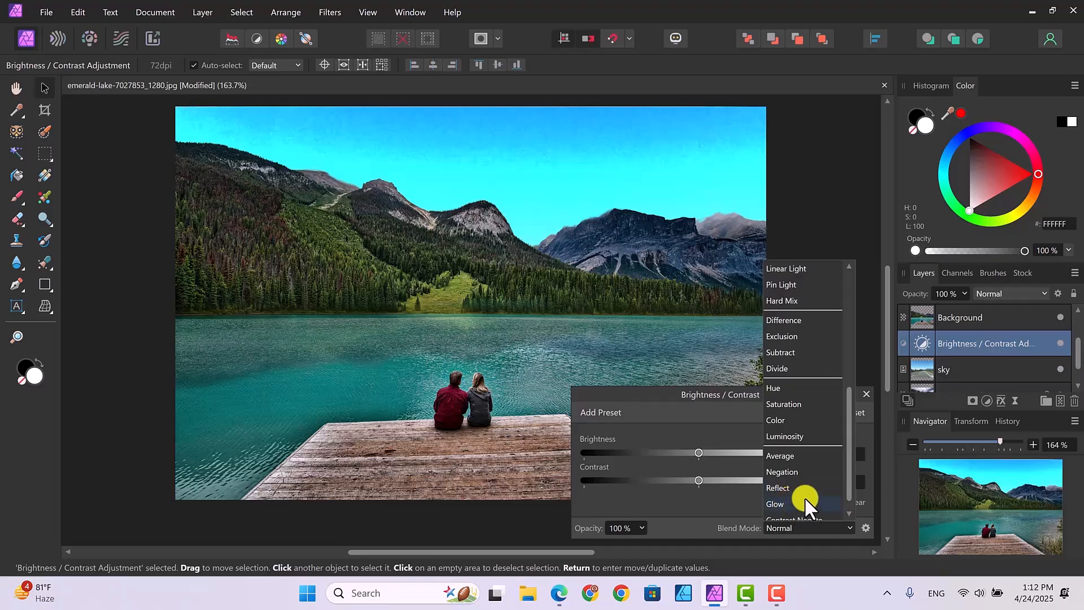
pyautogui.scroll(1, 790, 485)
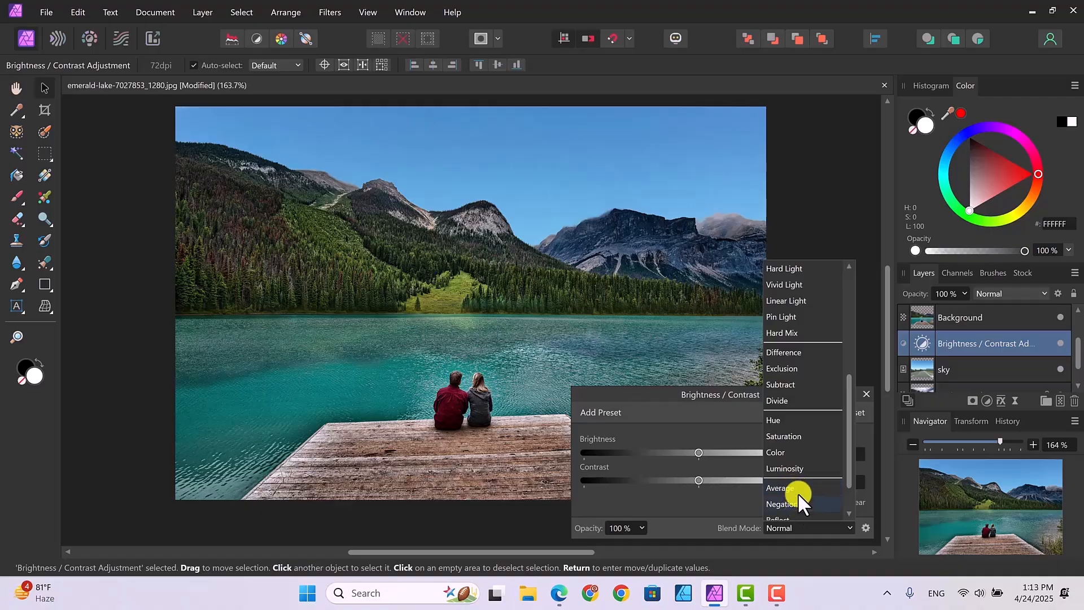
pyautogui.scroll(1, 793, 367)
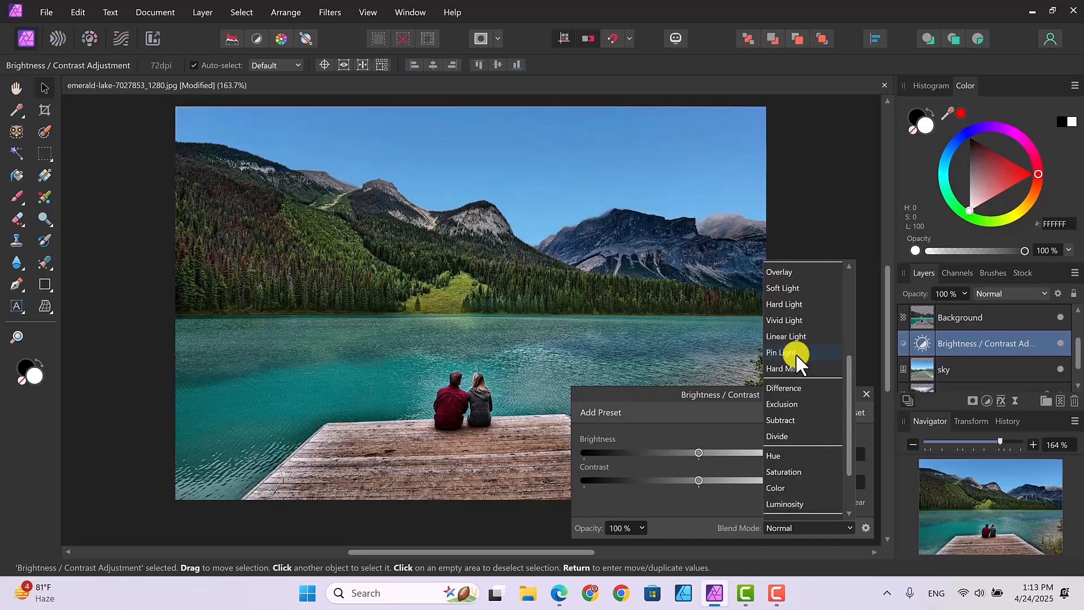
pyautogui.scroll(1, 795, 353)
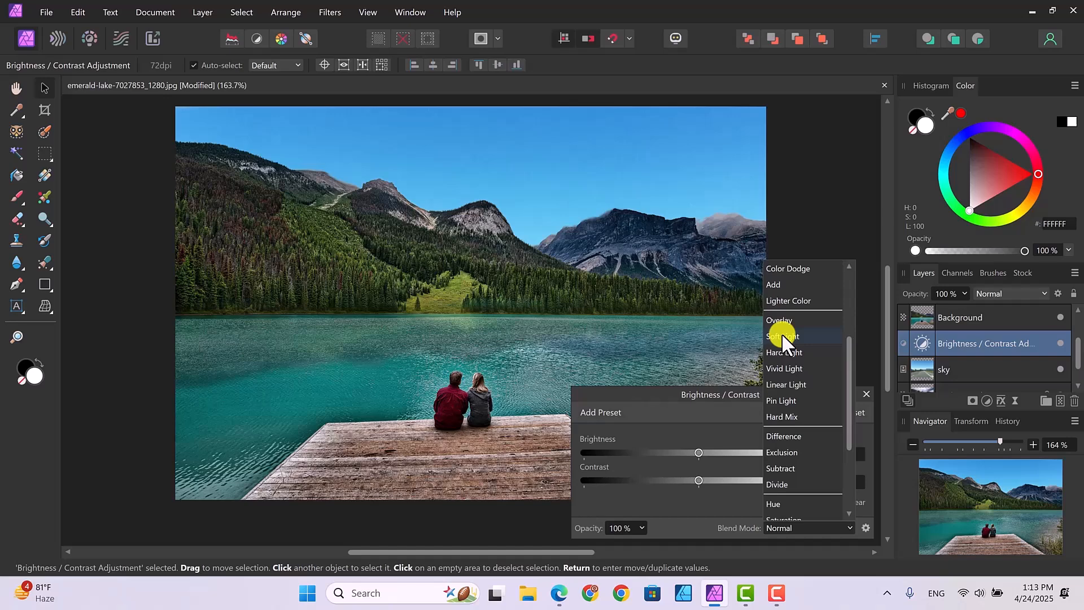
pyautogui.scroll(1, 782, 333)
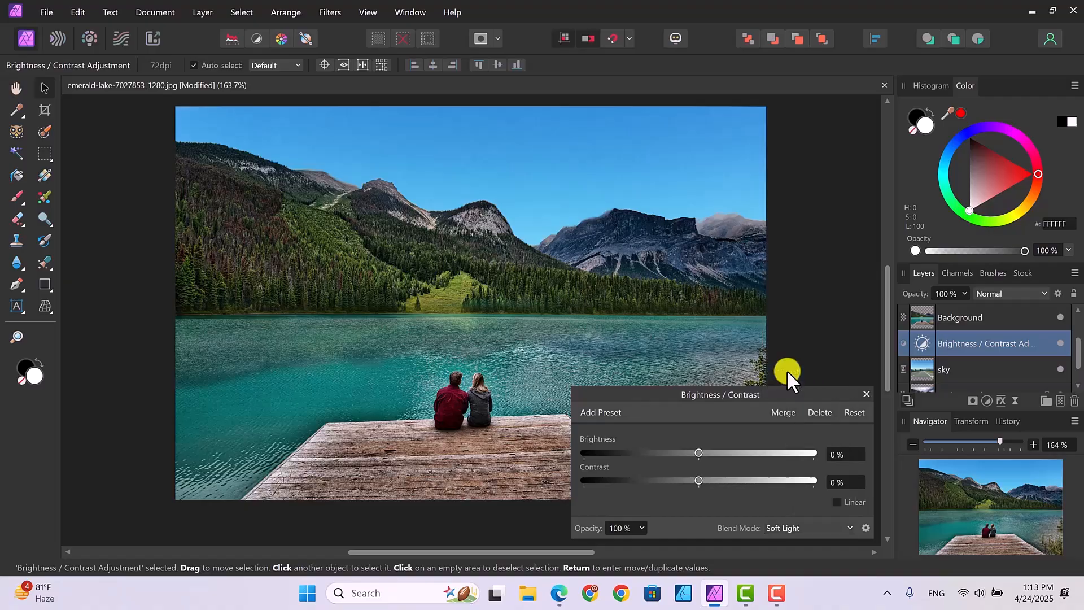
pyautogui.click(787, 370)
# Lower the brightness of the sky's Brightness / Contrast adjustment slightly and close its settings
pyautogui.moveTo(698, 451)
pyautogui.mouseDown()
pyautogui.moveTo(758, 452)
pyautogui.moveTo(653, 449)
pyautogui.moveTo(685, 455)
pyautogui.mouseUp()
pyautogui.click(867, 394)
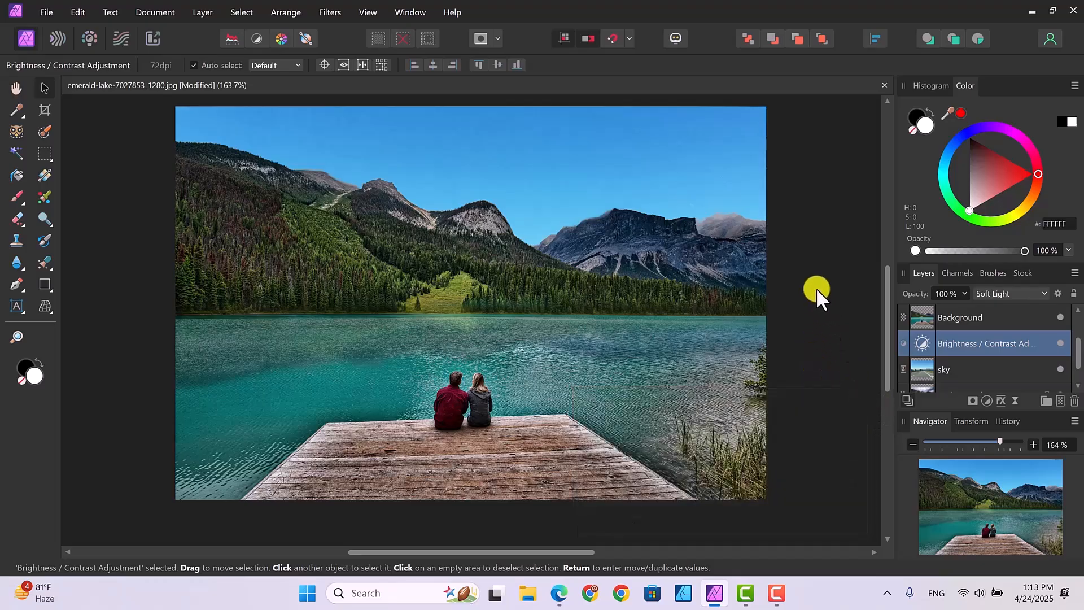